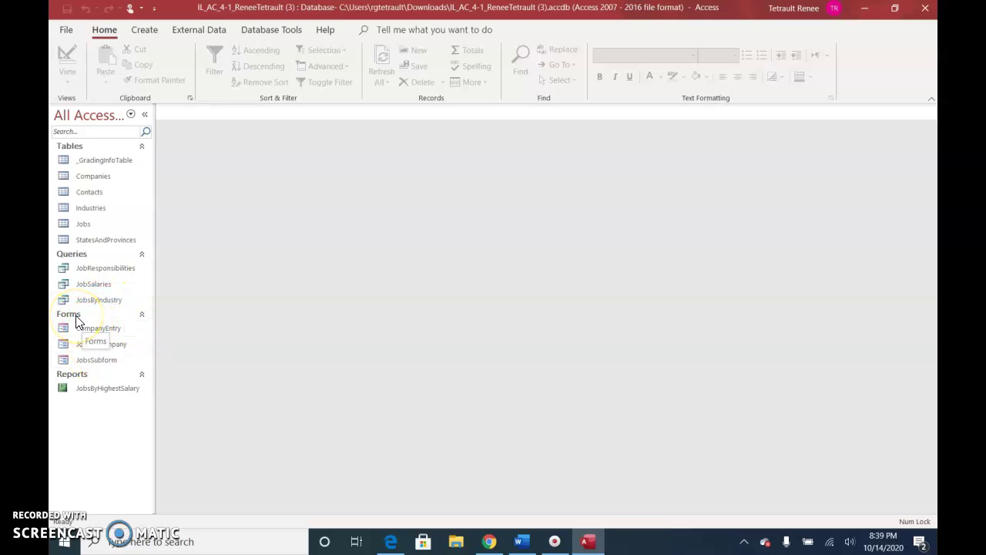
Step: Open the CompanyEntry form and browse its records forward, to the last one, backward, and back to the first
{"action": "double_click", "coordinate": [100, 329]}
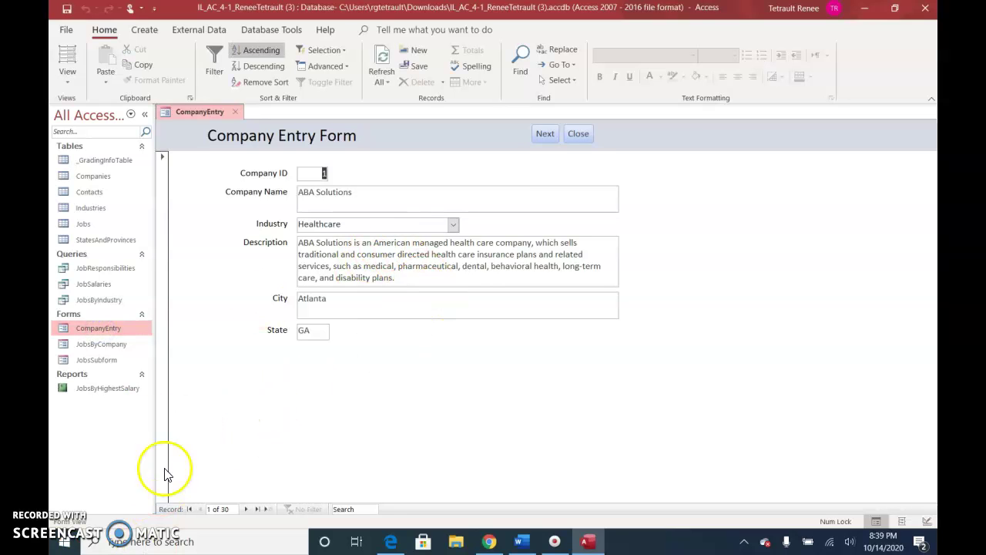
{"action": "left_click", "coordinate": [247, 509]}
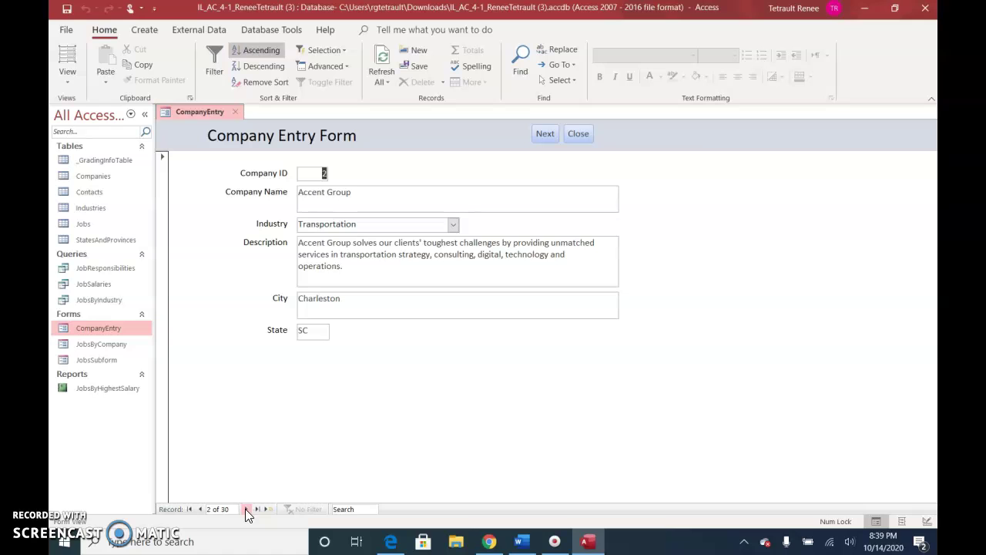
{"action": "left_click", "coordinate": [246, 509]}
{"action": "left_click", "coordinate": [247, 509]}
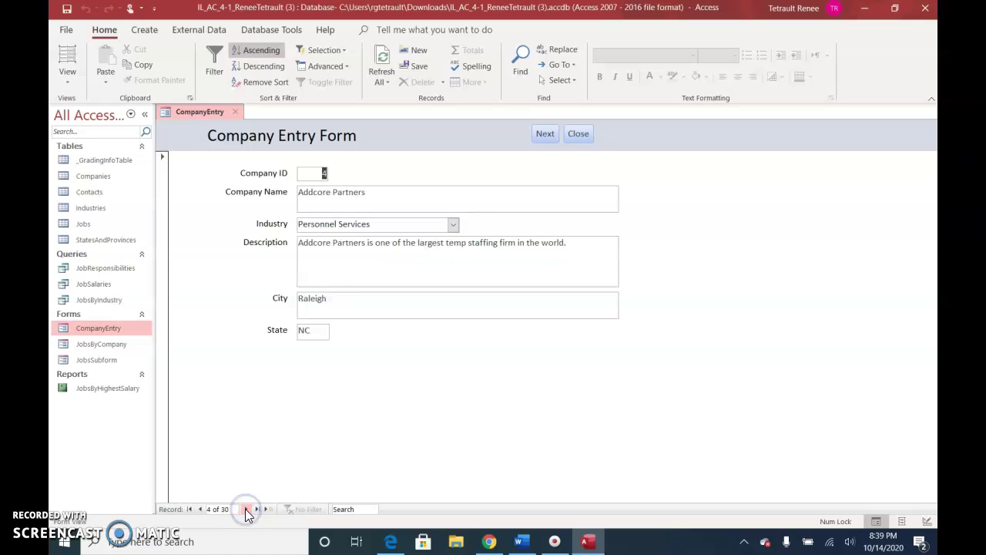
{"action": "left_click", "coordinate": [246, 509]}
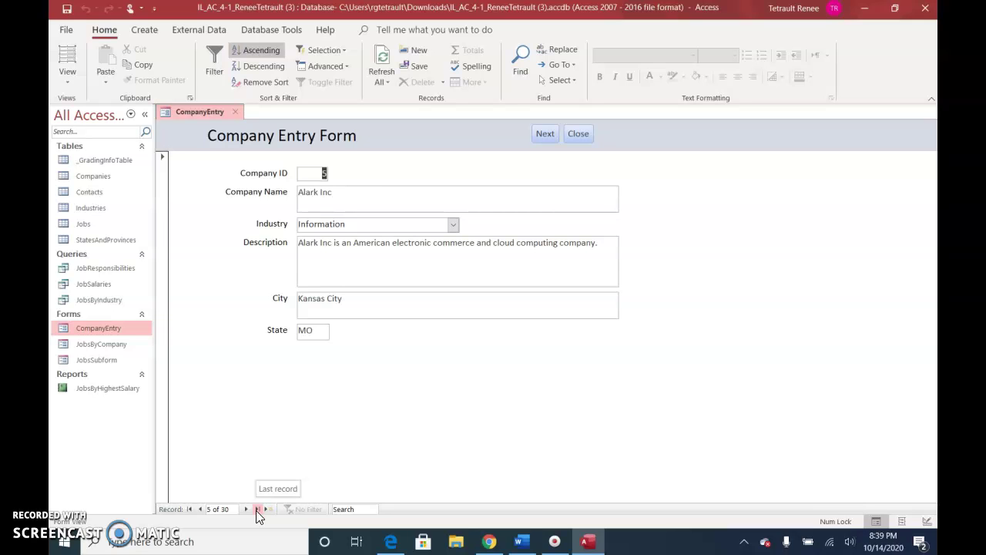
{"action": "left_click", "coordinate": [257, 509]}
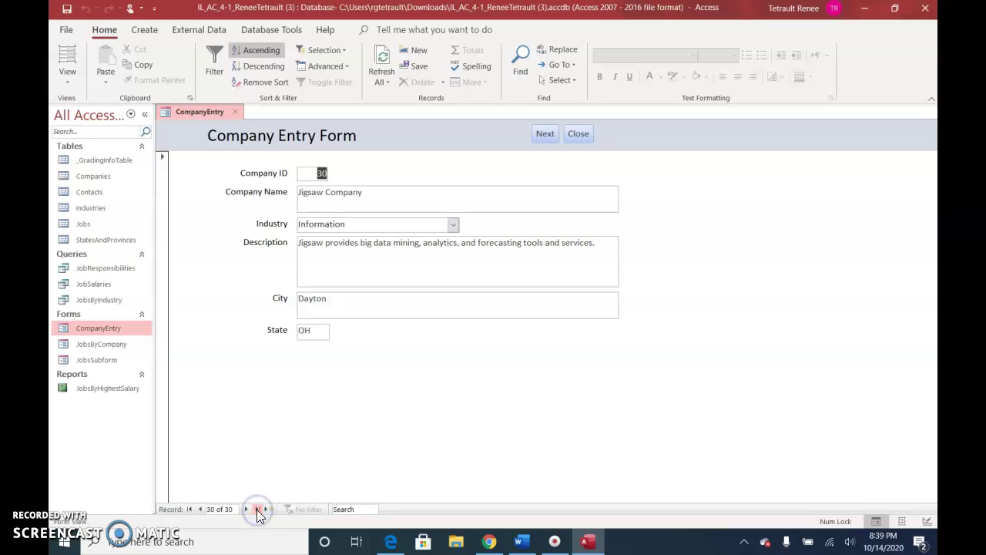
{"action": "left_click", "coordinate": [200, 509]}
{"action": "left_click", "coordinate": [199, 509]}
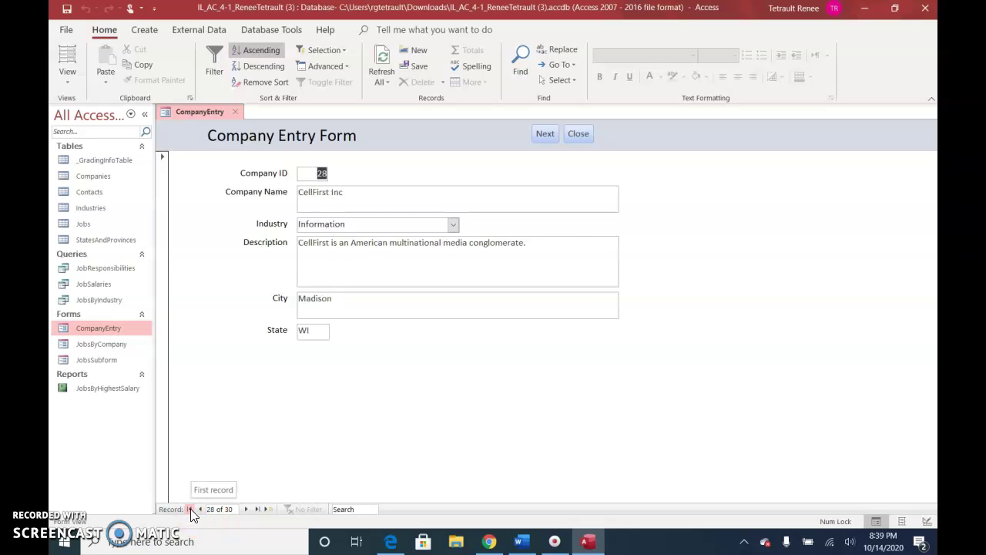
{"action": "left_click", "coordinate": [190, 510]}
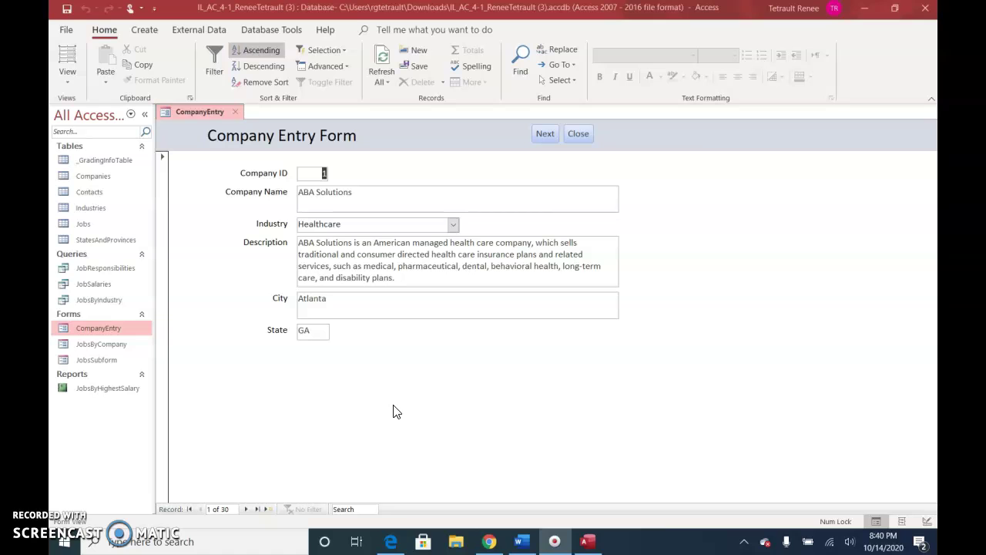
Step: Go to record 17 in the form and set the company's industry to Aerospace
{"action": "left_click", "coordinate": [234, 508]}
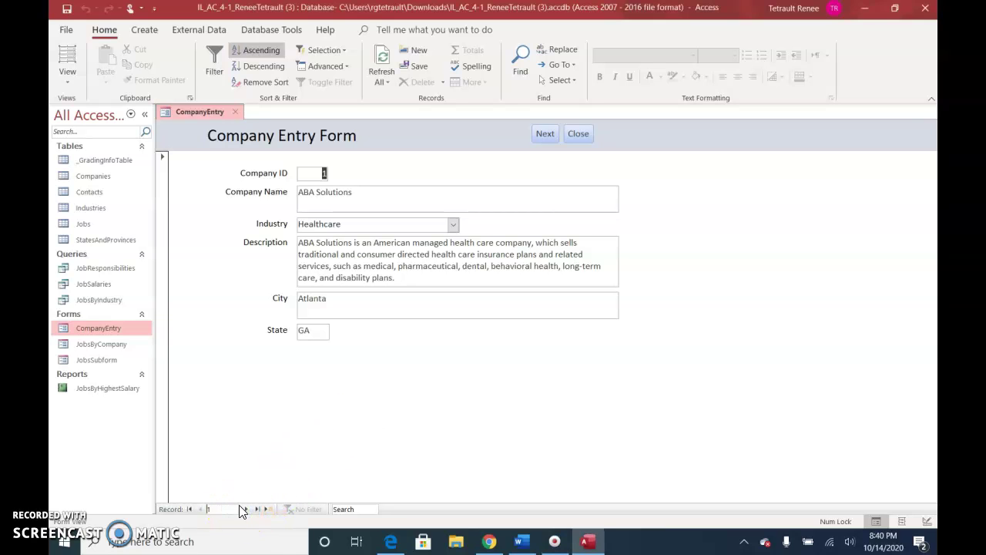
{"action": "type", "text": "17"}
{"action": "key", "text": "Return"}
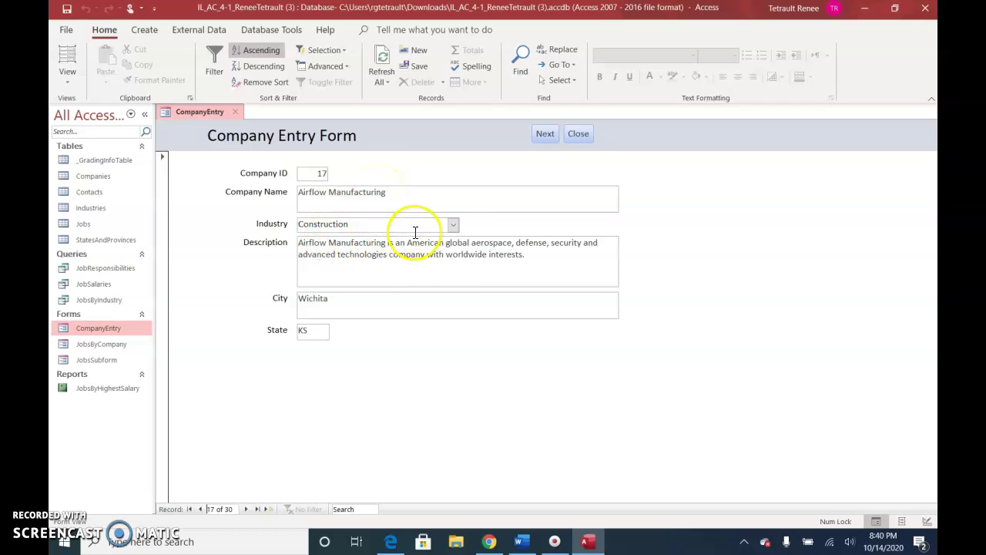
{"action": "left_click", "coordinate": [453, 224]}
{"action": "left_click", "coordinate": [453, 240]}
{"action": "left_click", "coordinate": [453, 240]}
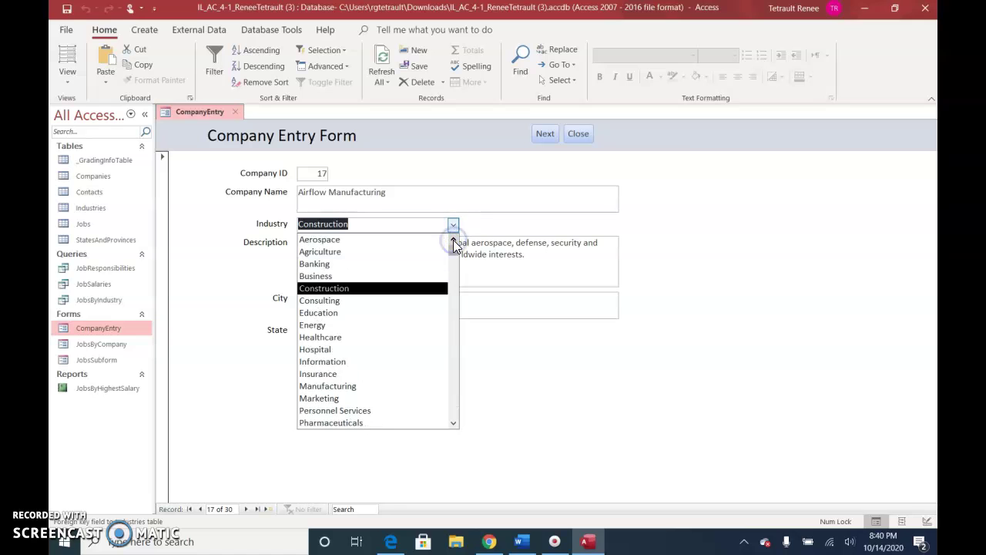
{"action": "left_click", "coordinate": [360, 241]}
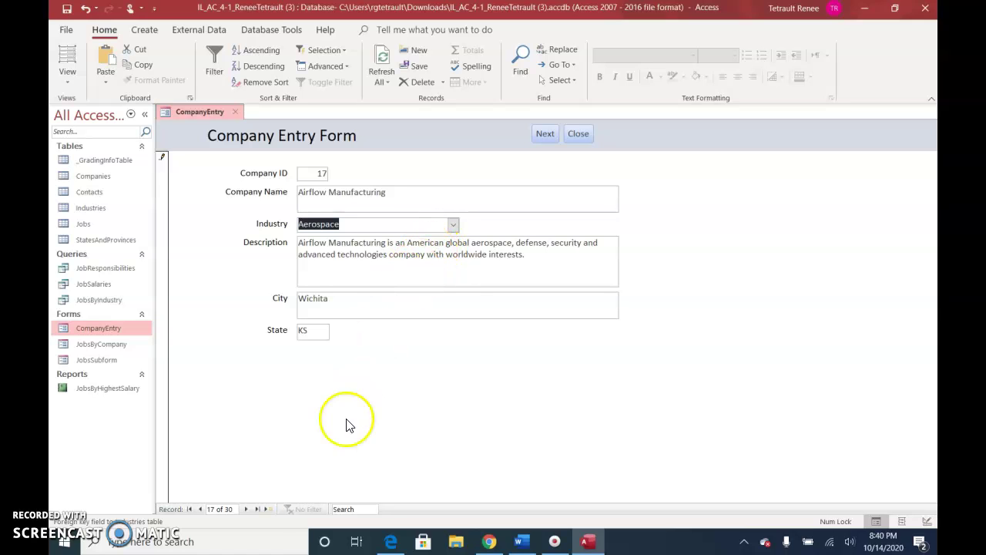
Step: Add a new company record: Heritage Computing Inc, industry Information, description "Database modeling, management, warehousing and analytics.", city Springfield, state MO
{"action": "left_click", "coordinate": [268, 509]}
{"action": "left_click", "coordinate": [332, 208]}
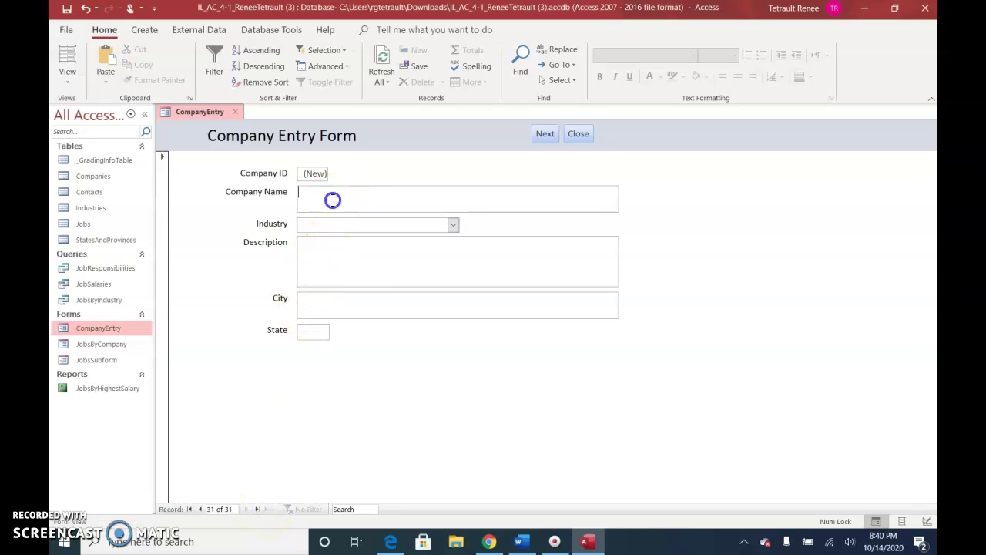
{"action": "type", "text": "H"}
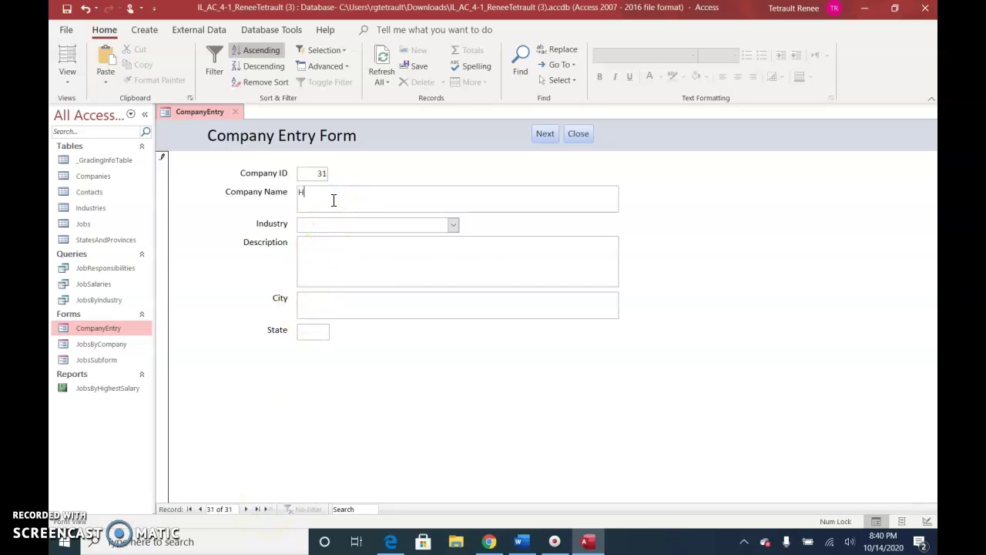
{"action": "type", "text": "eritage Computing Inc"}
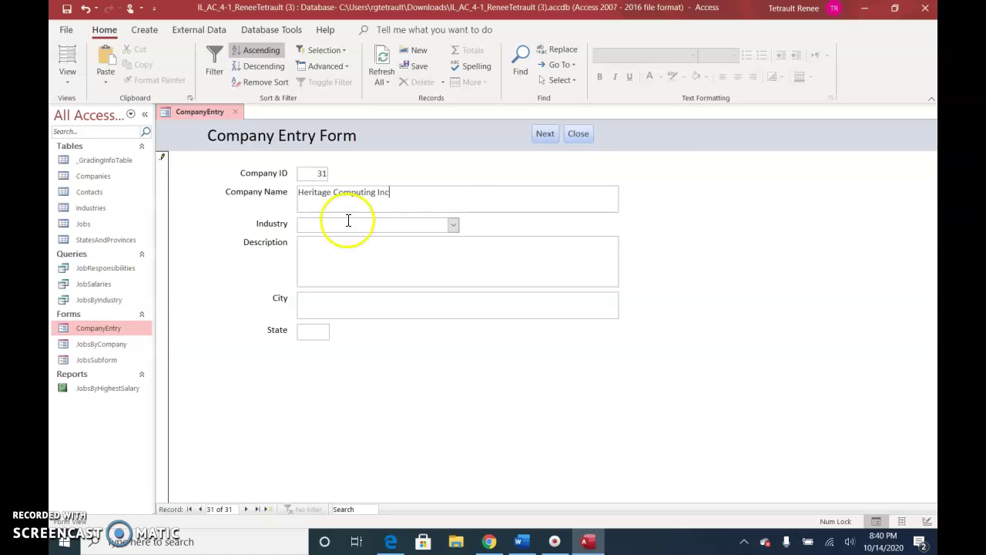
{"action": "left_click", "coordinate": [452, 224]}
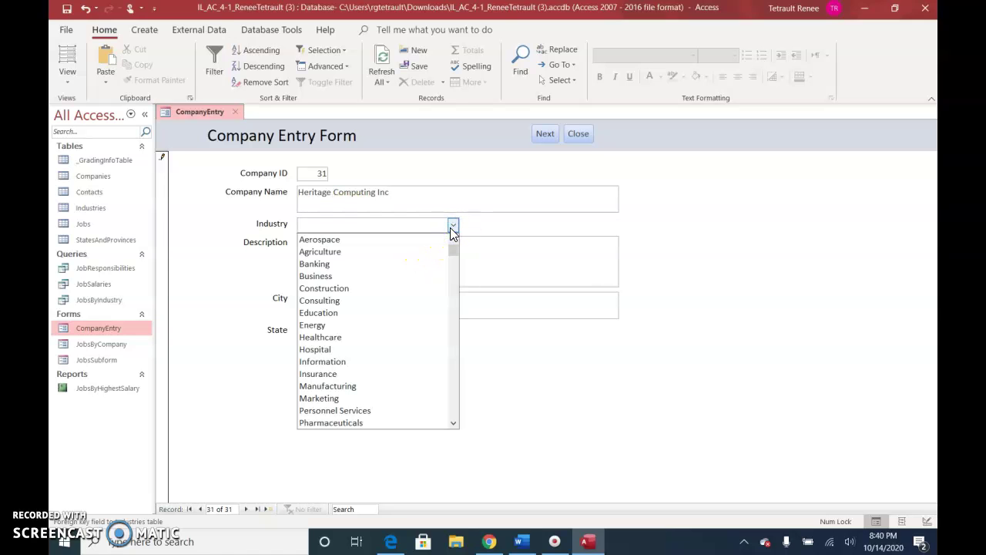
{"action": "left_click", "coordinate": [341, 364]}
{"action": "left_click", "coordinate": [334, 267]}
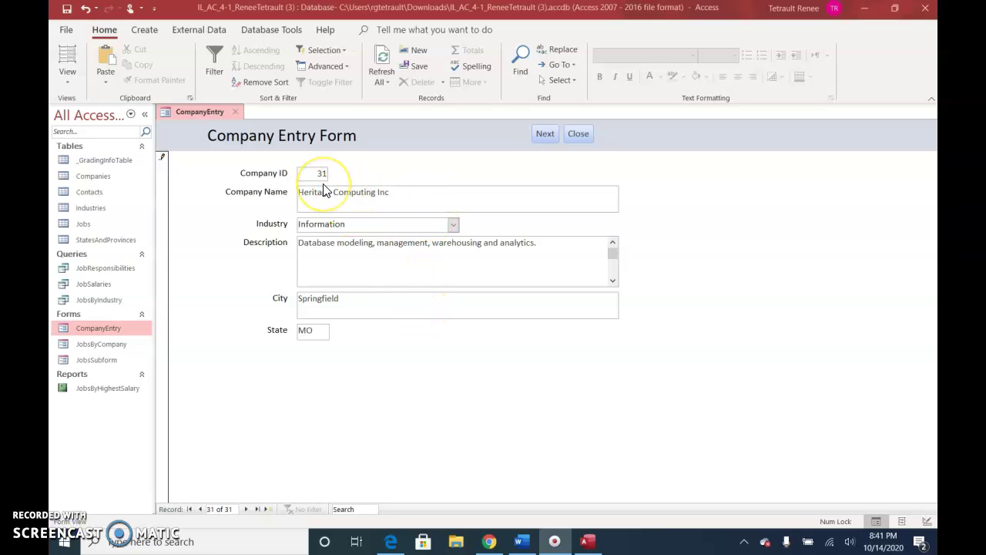
Step: Close the CompanyEntry form and reopen it in Layout View
{"action": "right_click", "coordinate": [199, 111]}
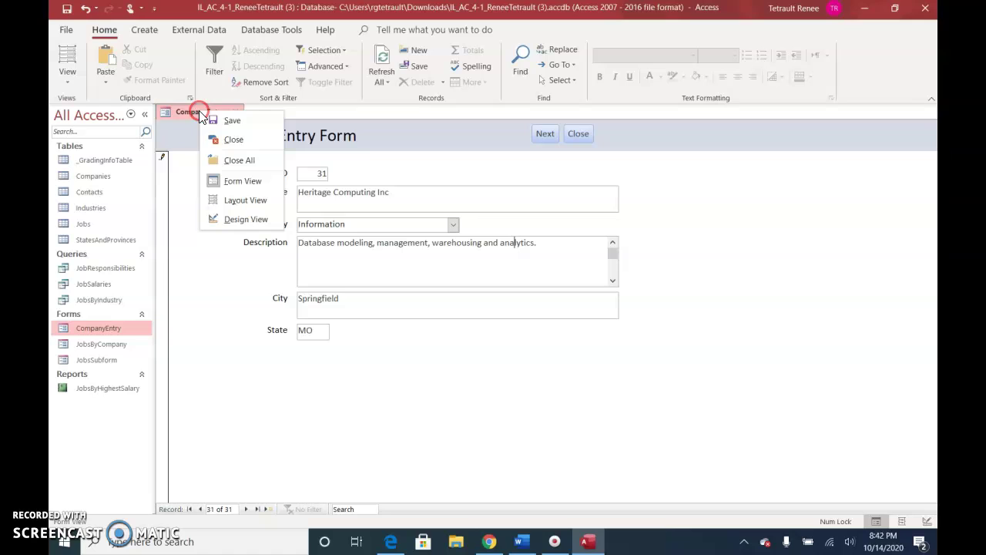
{"action": "left_click", "coordinate": [257, 141]}
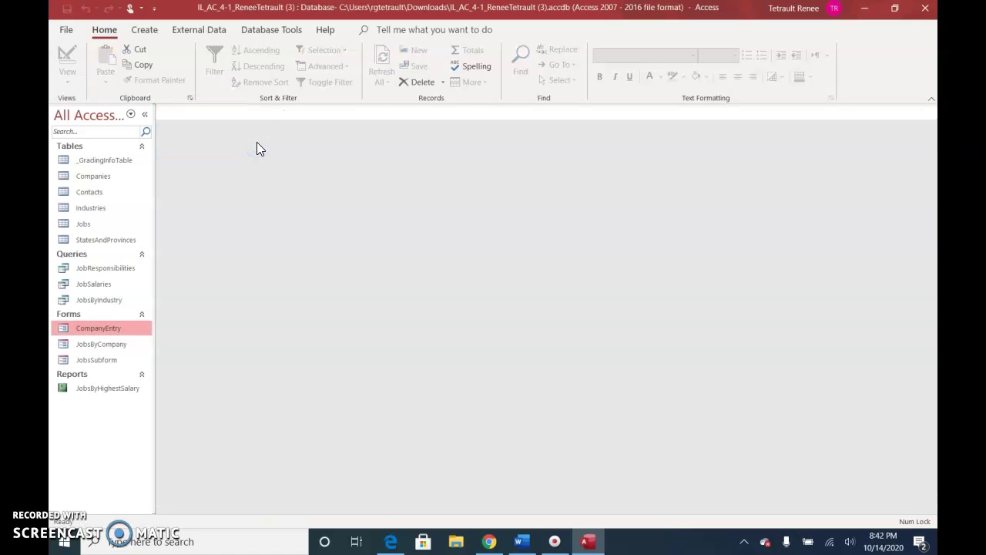
{"action": "right_click", "coordinate": [104, 330]}
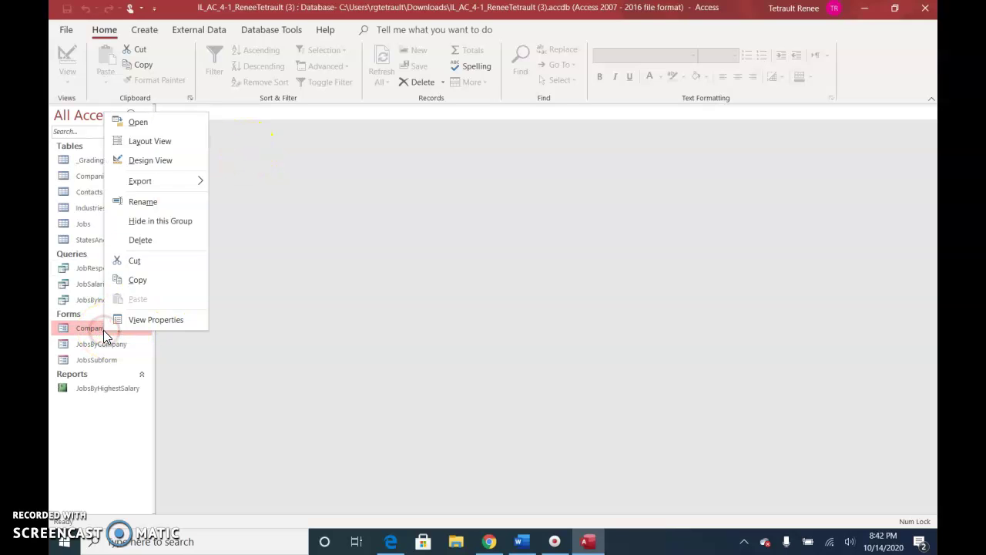
{"action": "left_click", "coordinate": [178, 149]}
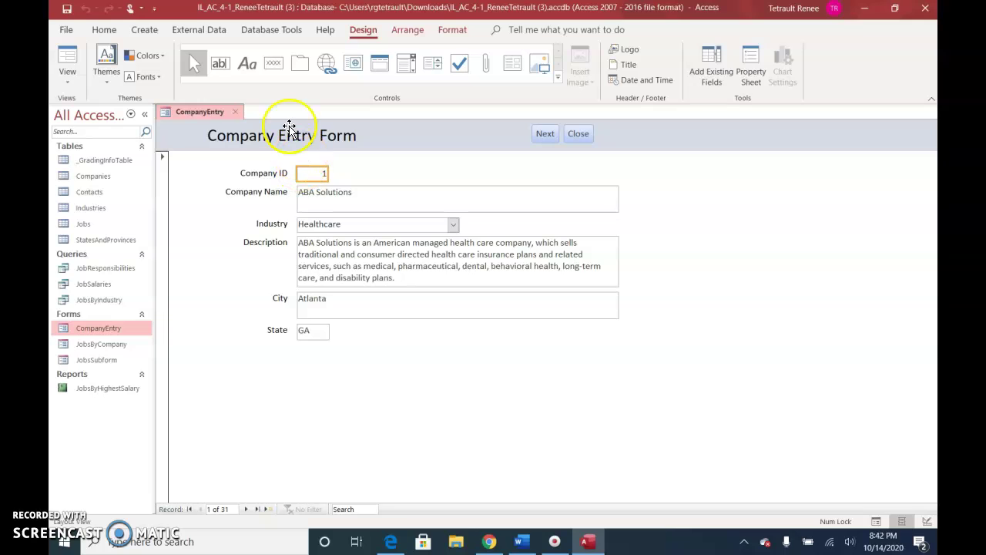
Step: Format the "Company Entry Form" title label as bold, dark blue from the standard colors, and 24 points
{"action": "left_click", "coordinate": [281, 139]}
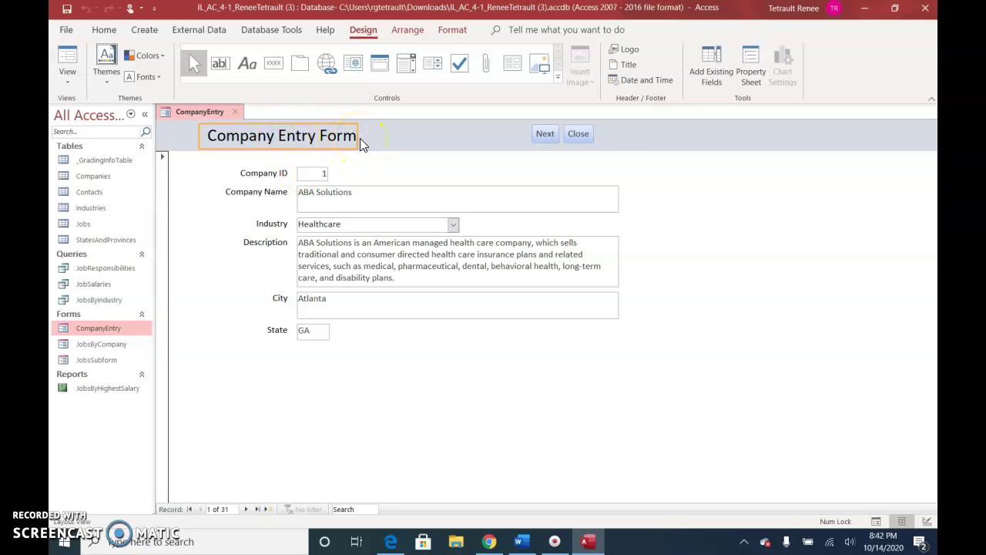
{"action": "left_click", "coordinate": [453, 31]}
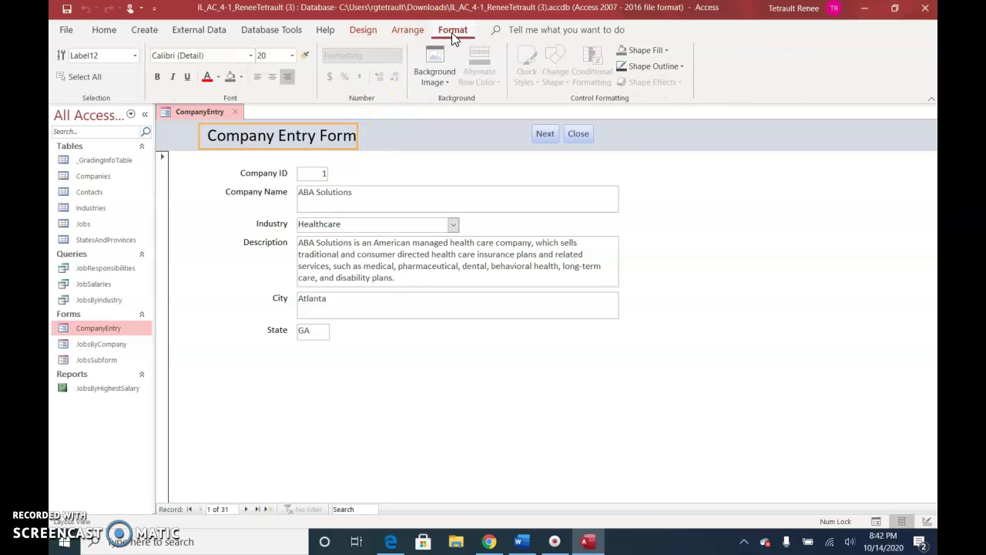
{"action": "left_click", "coordinate": [155, 80]}
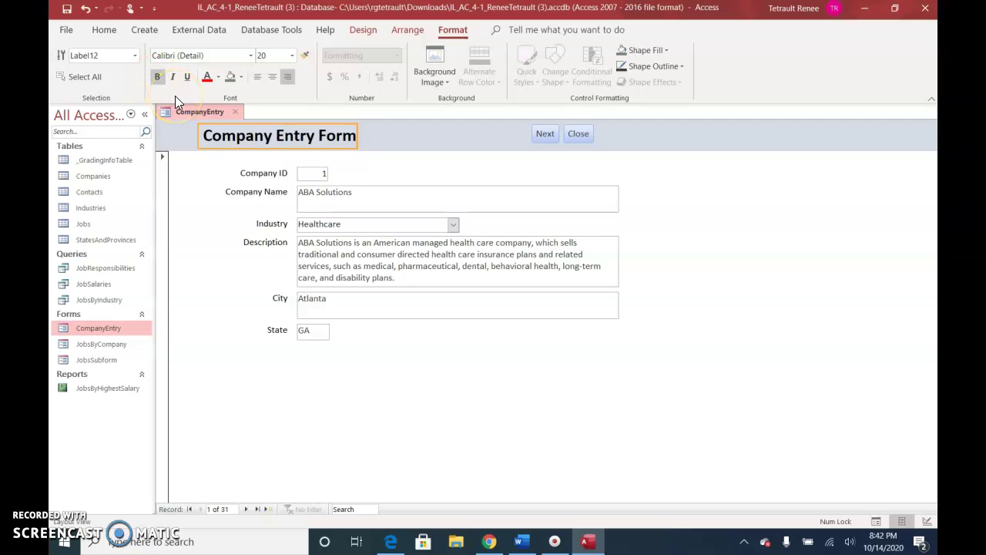
{"action": "left_click", "coordinate": [219, 78]}
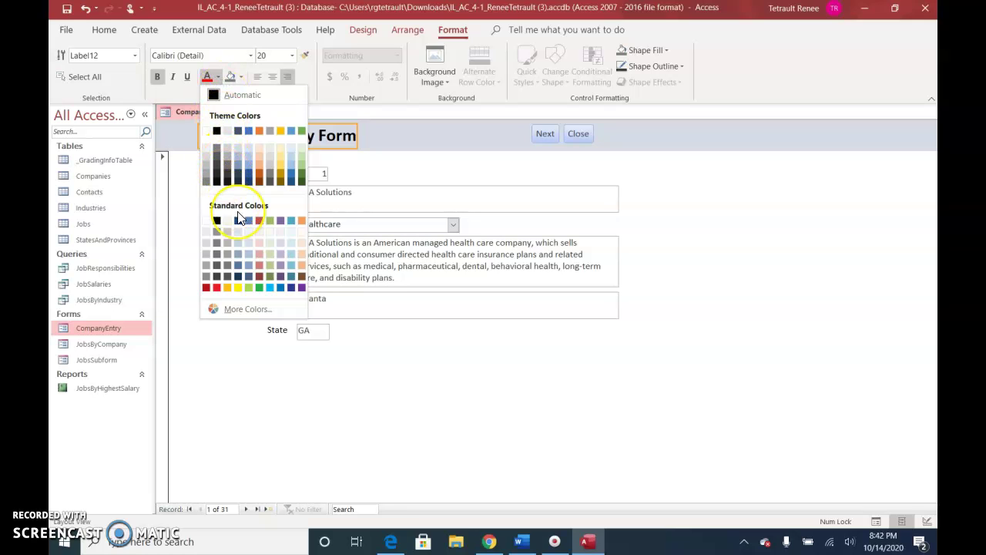
{"action": "left_click", "coordinate": [293, 288]}
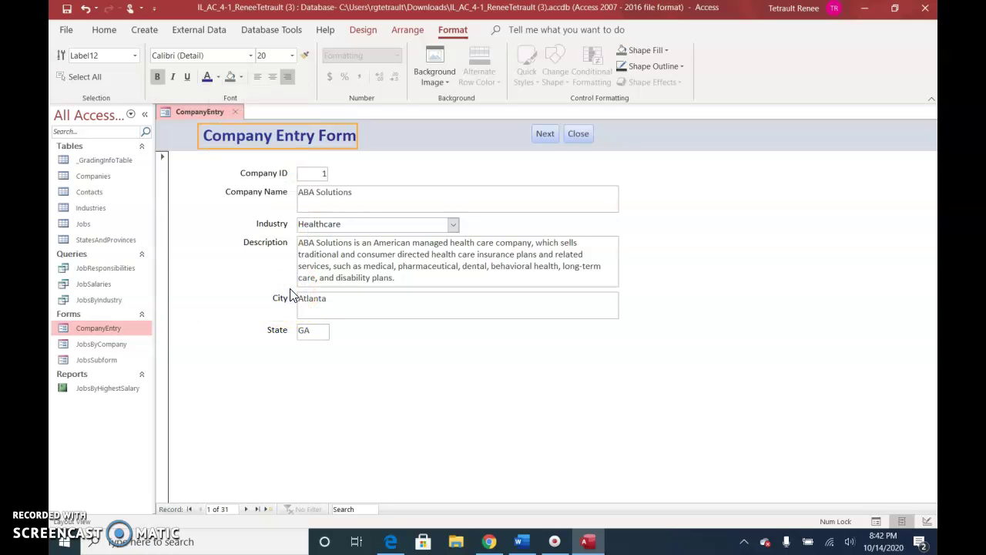
{"action": "left_click", "coordinate": [295, 59]}
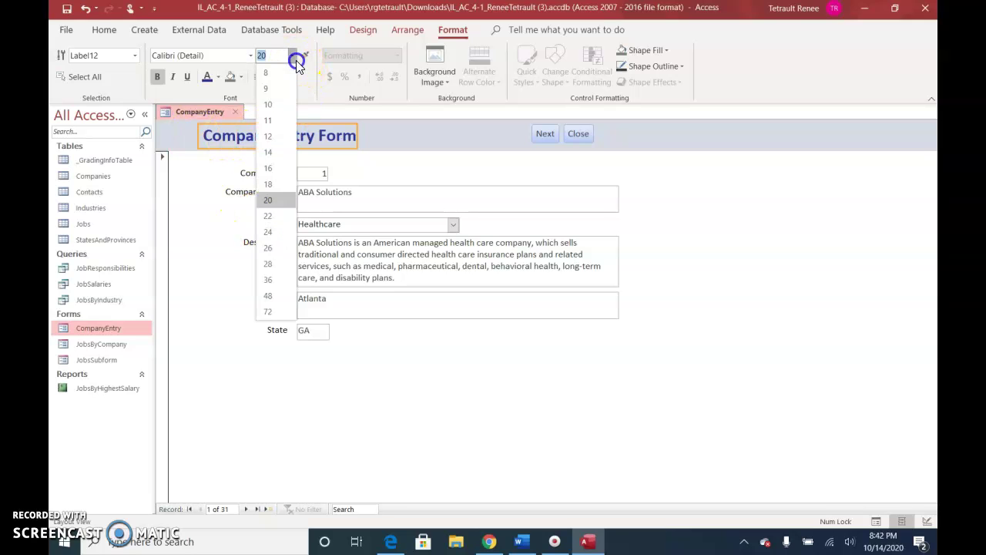
{"action": "left_click", "coordinate": [268, 232]}
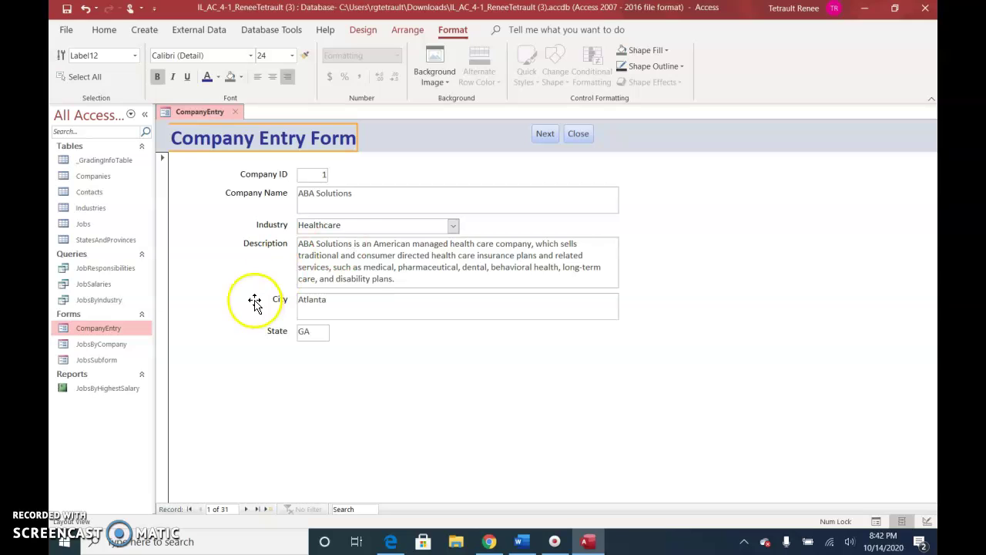
Step: Change the text of the Industry label to "Primary Industry"
{"action": "left_click", "coordinate": [281, 226]}
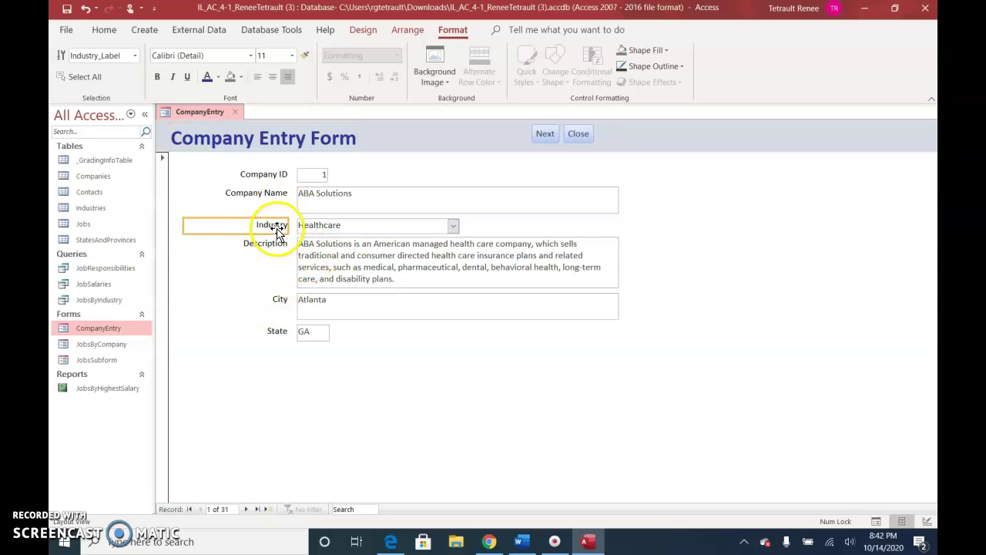
{"action": "left_click", "coordinate": [276, 226]}
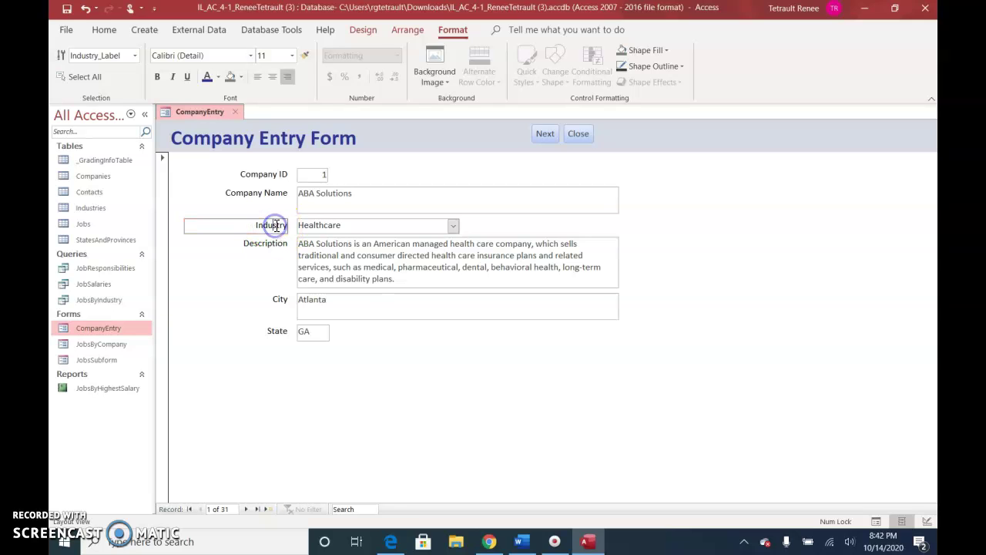
{"action": "key", "text": "Home"}
{"action": "type", "text": "Primary"}
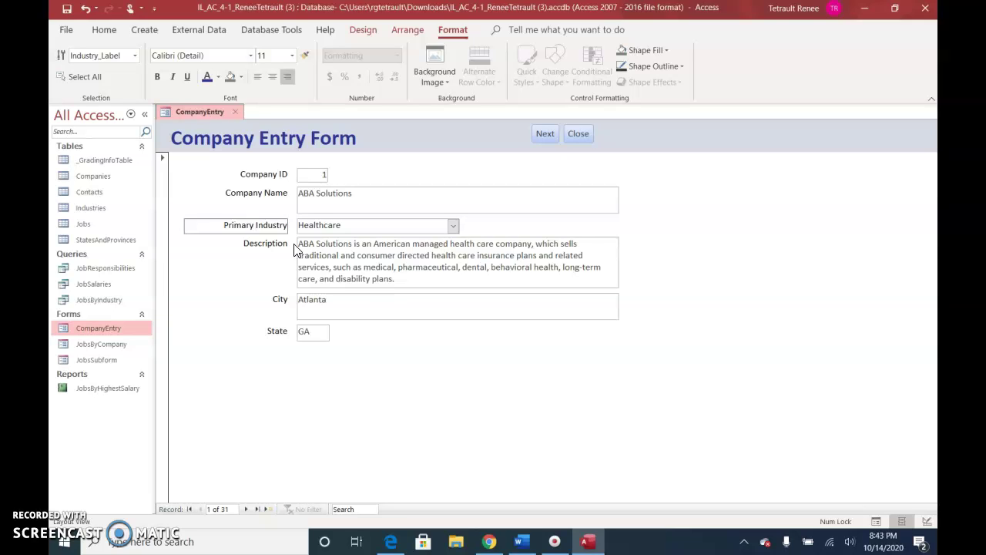
{"action": "key", "text": "Return"}
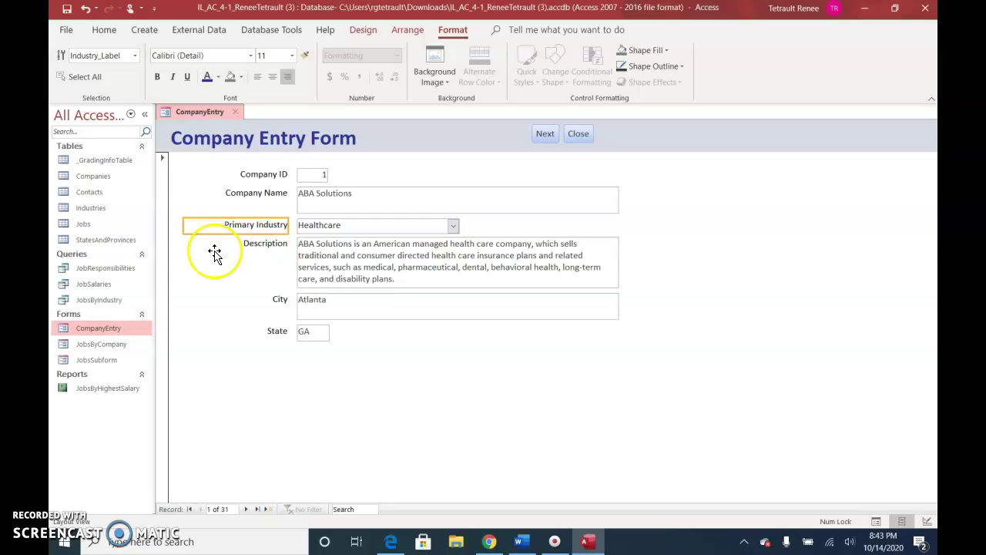
Step: Delete the Next command button from the form header
{"action": "left_click", "coordinate": [541, 137]}
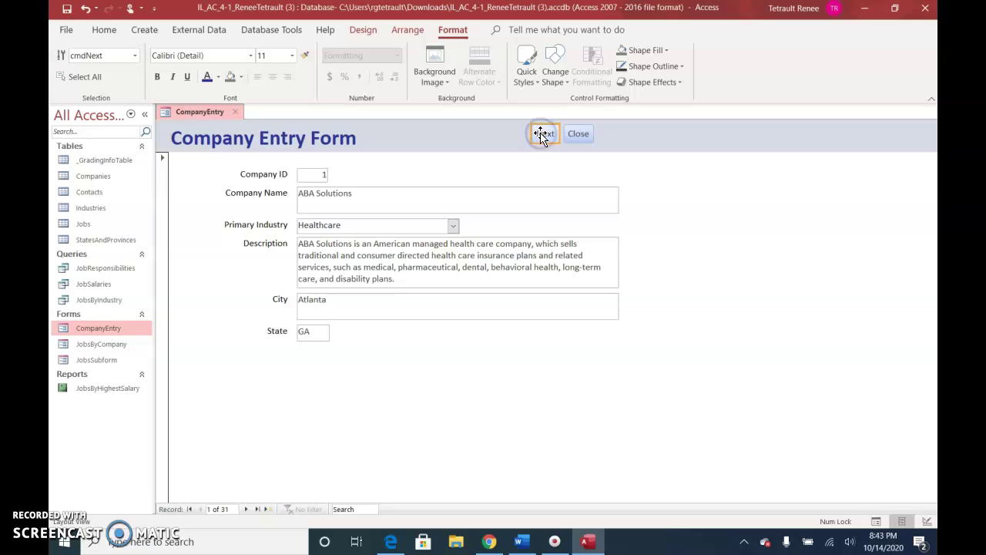
{"action": "key", "text": "Delete"}
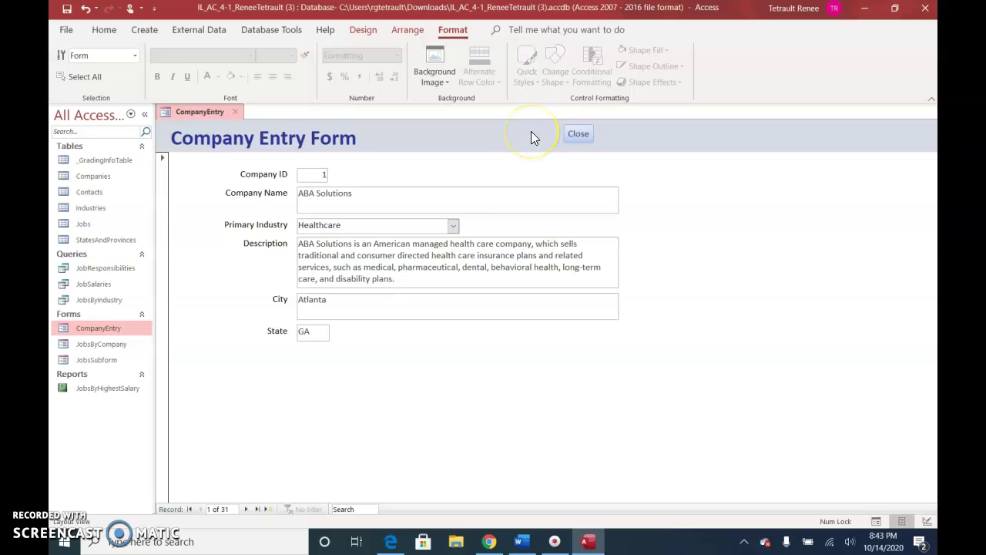
Step: Apply the solid blue quick style from the second row of theme styles to the Close button and change its shape to an oval
{"action": "left_click", "coordinate": [585, 145]}
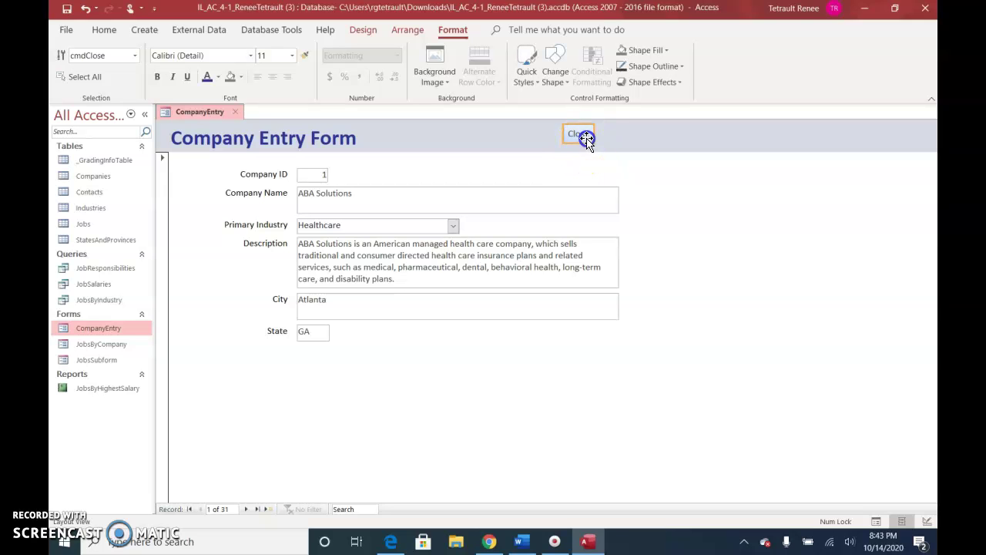
{"action": "left_click", "coordinate": [522, 74]}
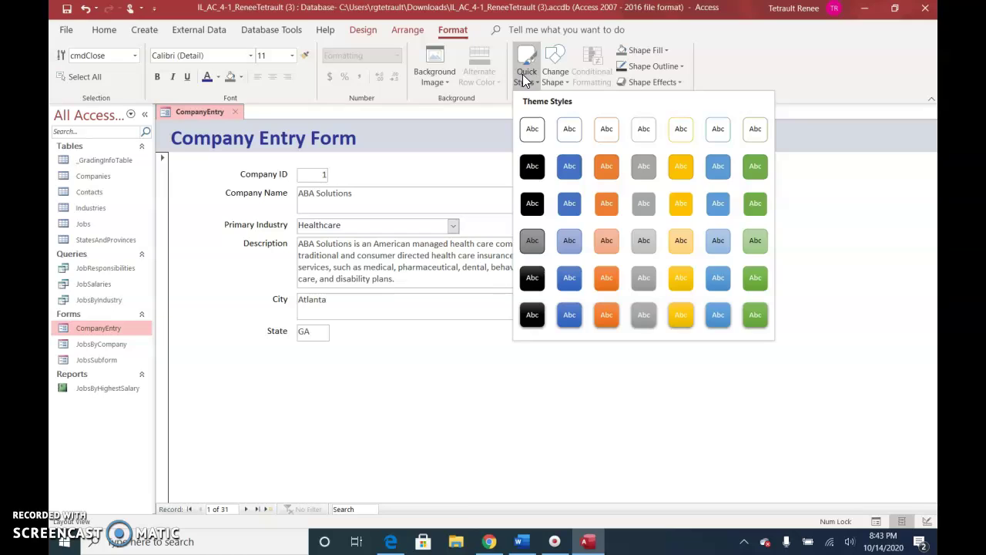
{"action": "left_click", "coordinate": [568, 171]}
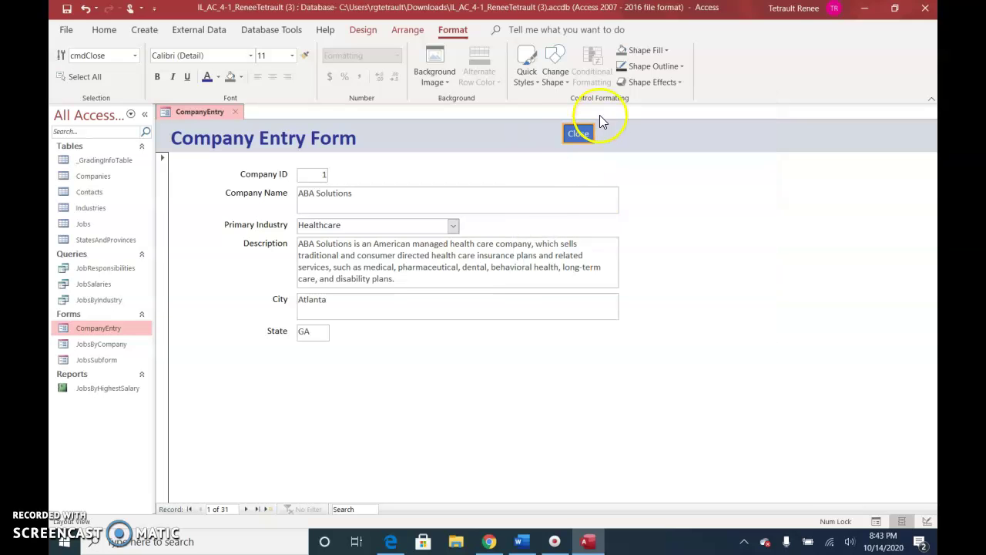
{"action": "left_click", "coordinate": [561, 69]}
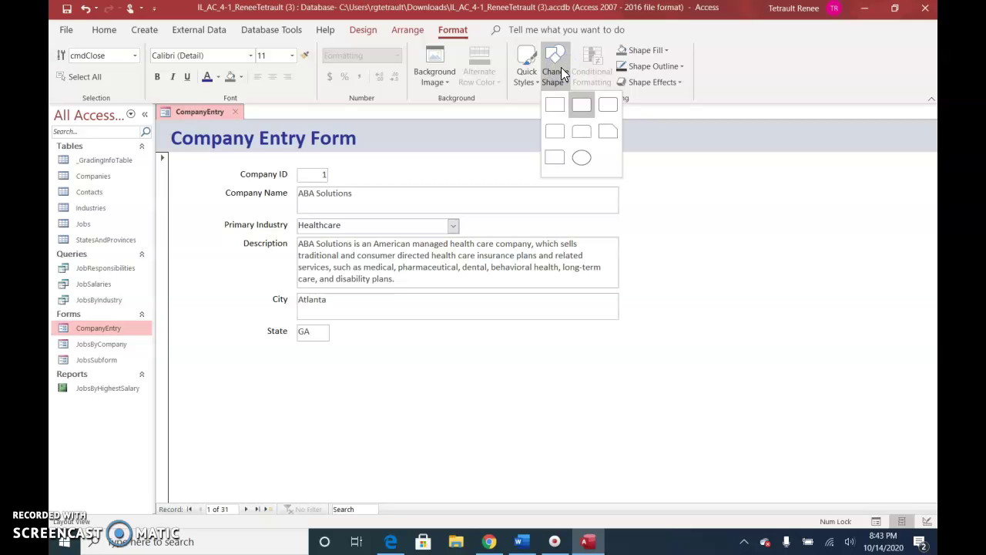
{"action": "left_click", "coordinate": [582, 157]}
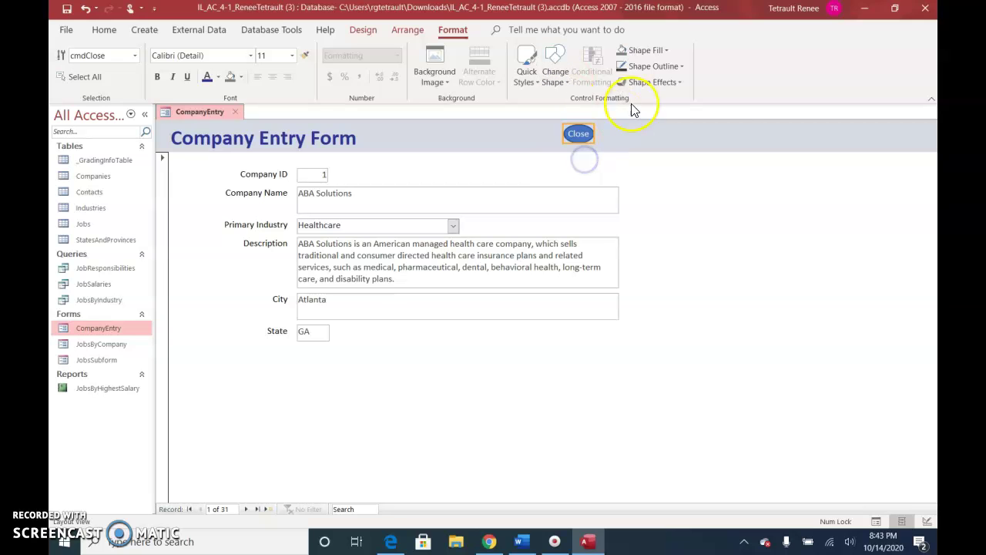
Step: Set the shape outline of the Close button to Transparent
{"action": "left_click", "coordinate": [647, 66]}
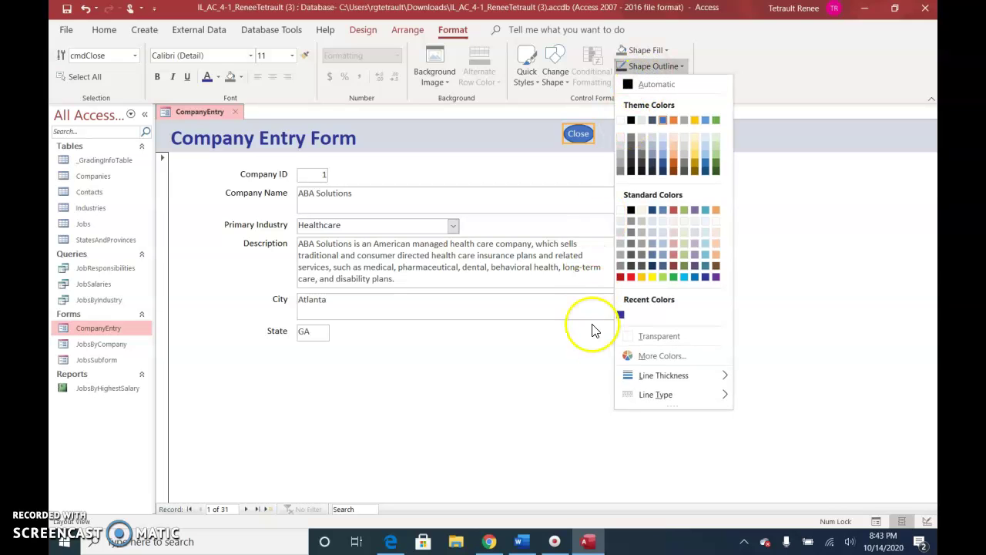
{"action": "left_click", "coordinate": [641, 337]}
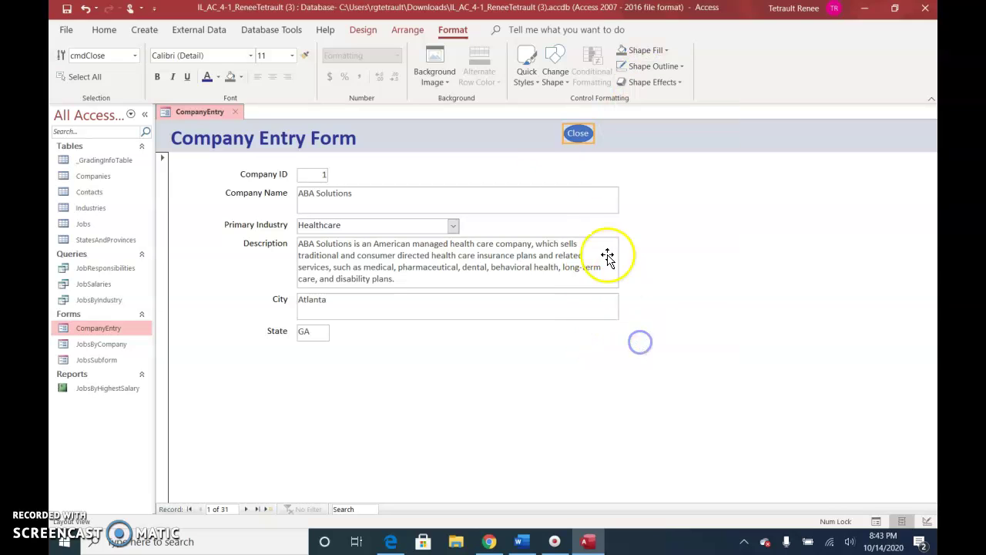
{"action": "left_click", "coordinate": [521, 143]}
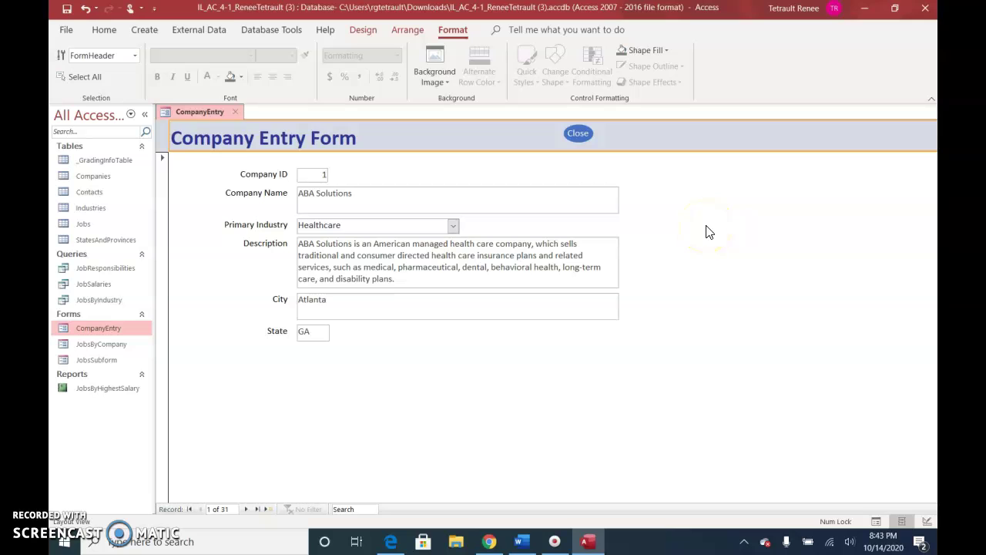
Step: Center the value in the Company ID text box
{"action": "left_click", "coordinate": [318, 176]}
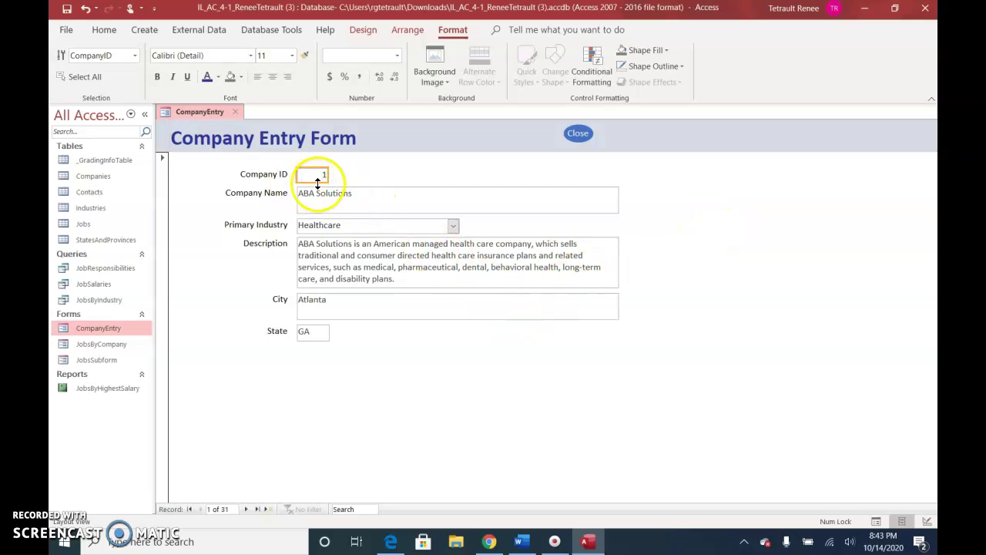
{"action": "left_click", "coordinate": [271, 76]}
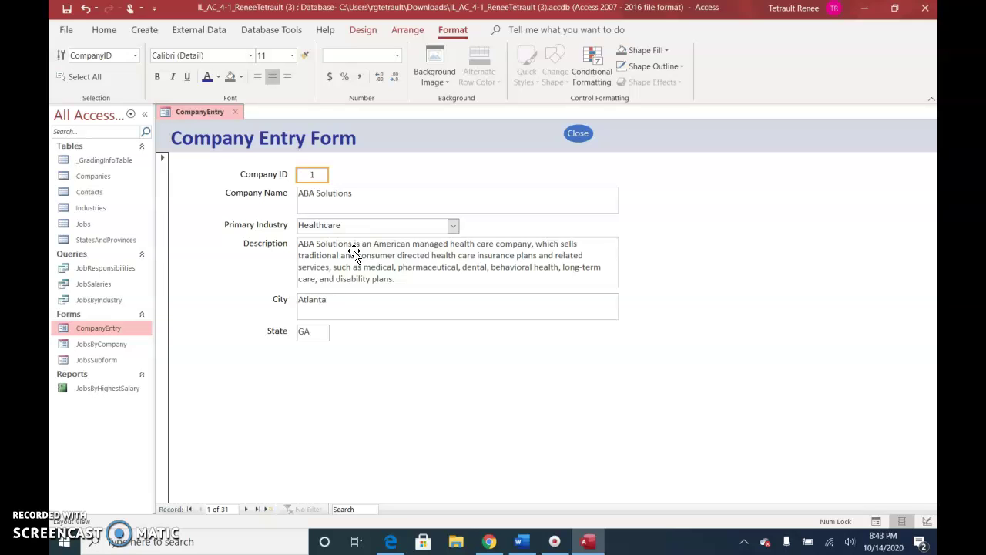
Step: Switch the form to Design View and add the Zipcode field below State, aligning its label and text box with the controls above
{"action": "right_click", "coordinate": [211, 111]}
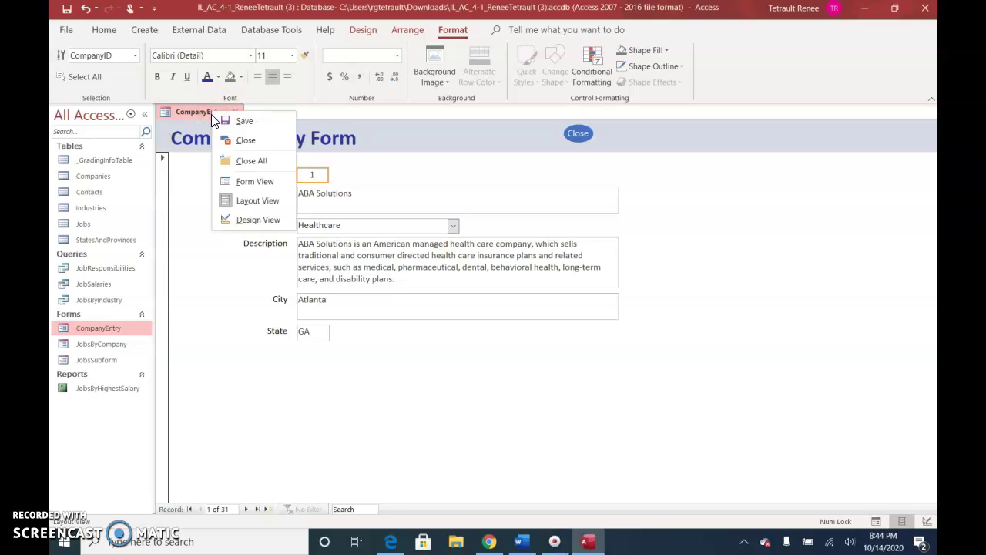
{"action": "left_click", "coordinate": [254, 224]}
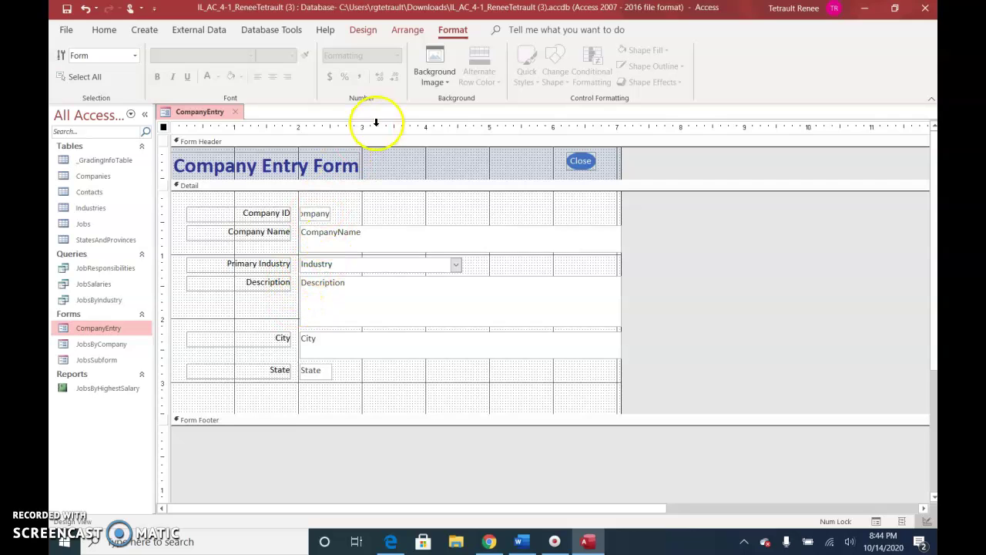
{"action": "left_click", "coordinate": [362, 29]}
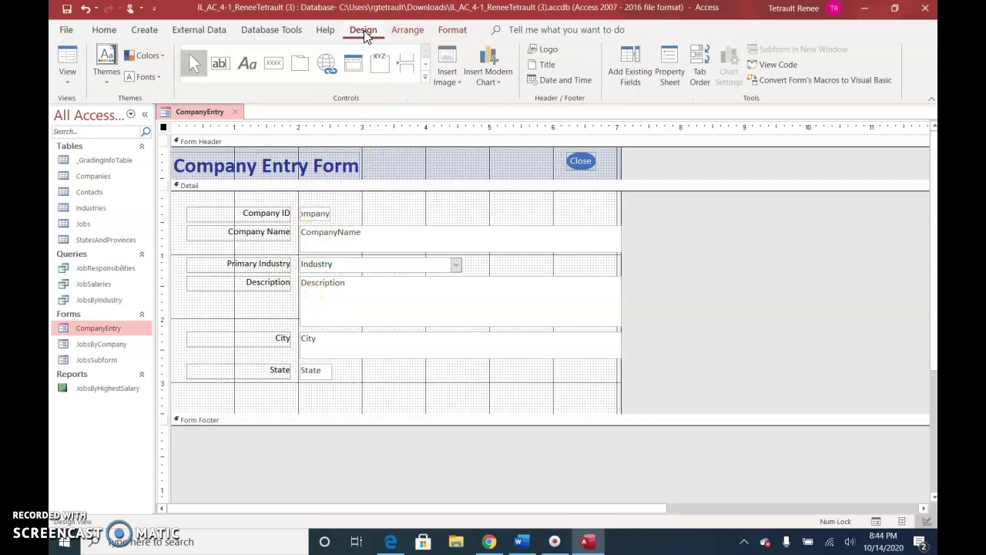
{"action": "left_click", "coordinate": [640, 73]}
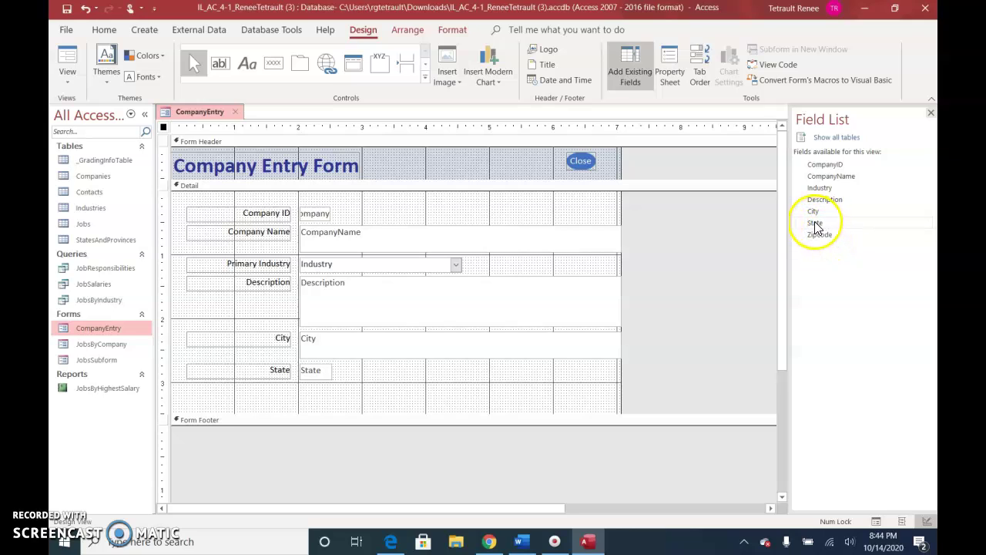
{"action": "left_click", "coordinate": [826, 233]}
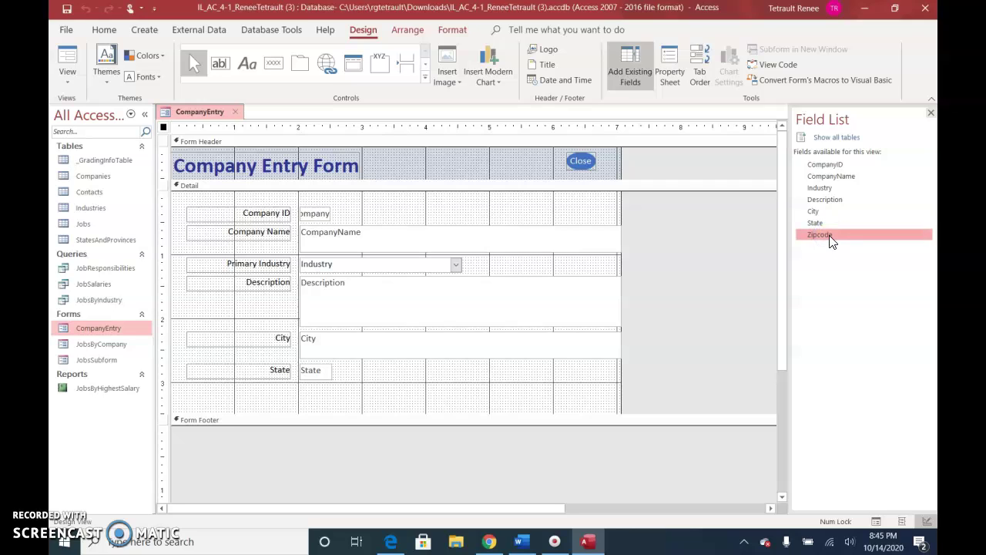
{"action": "left_click_drag", "start_coordinate": [830, 239], "coordinate": [300, 399]}
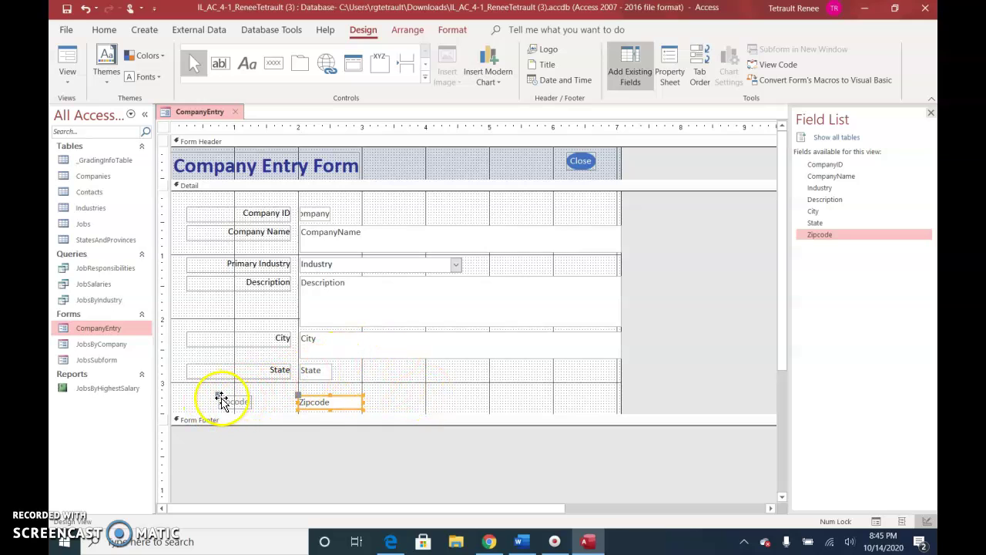
{"action": "left_click_drag", "start_coordinate": [218, 397], "coordinate": [301, 391]}
{"action": "left_click", "coordinate": [298, 398]}
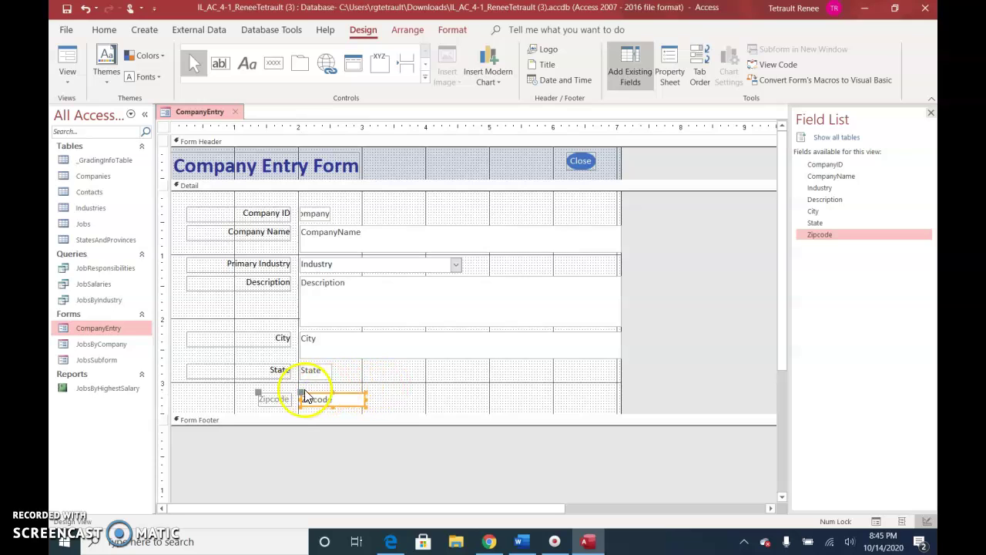
Step: Change the Zipcode label's text to "ZIP" and format it as right-aligned with the Automatic font color
{"action": "left_click", "coordinate": [275, 399]}
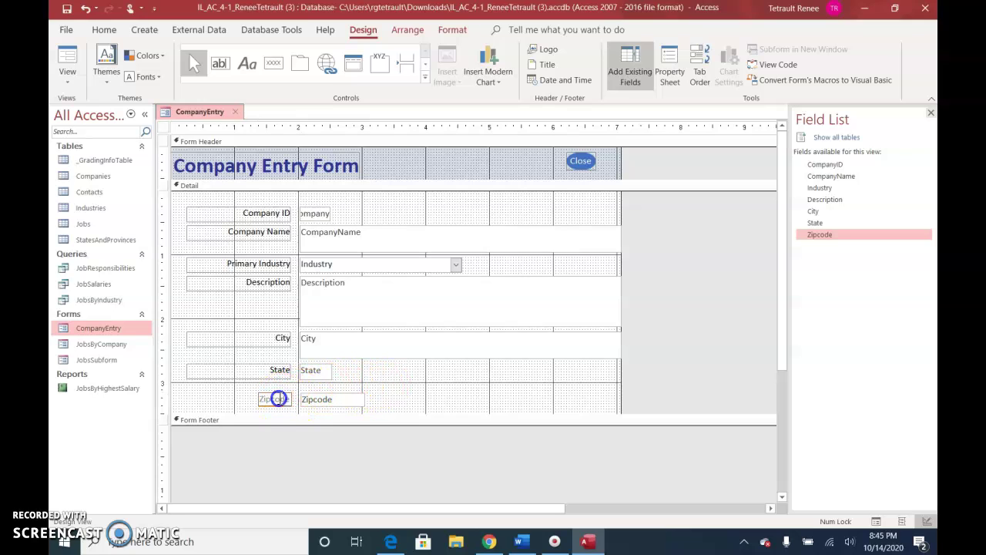
{"action": "type", "text": "Zi"}
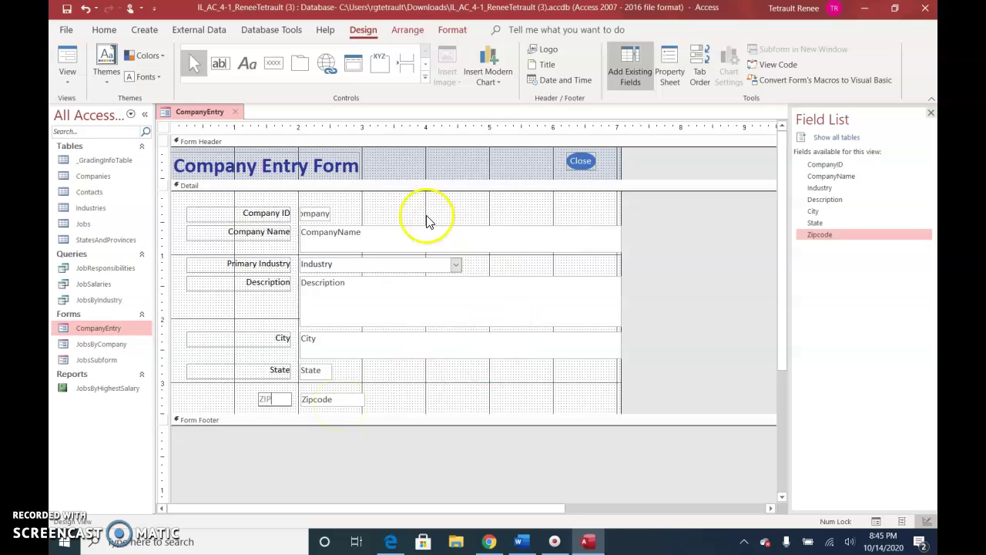
{"action": "left_click", "coordinate": [442, 30]}
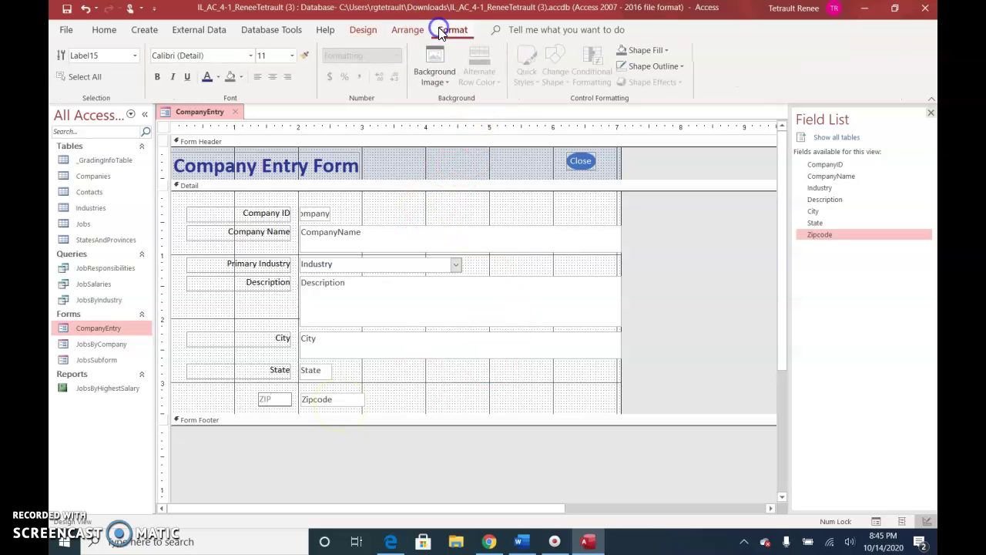
{"action": "left_click", "coordinate": [287, 77]}
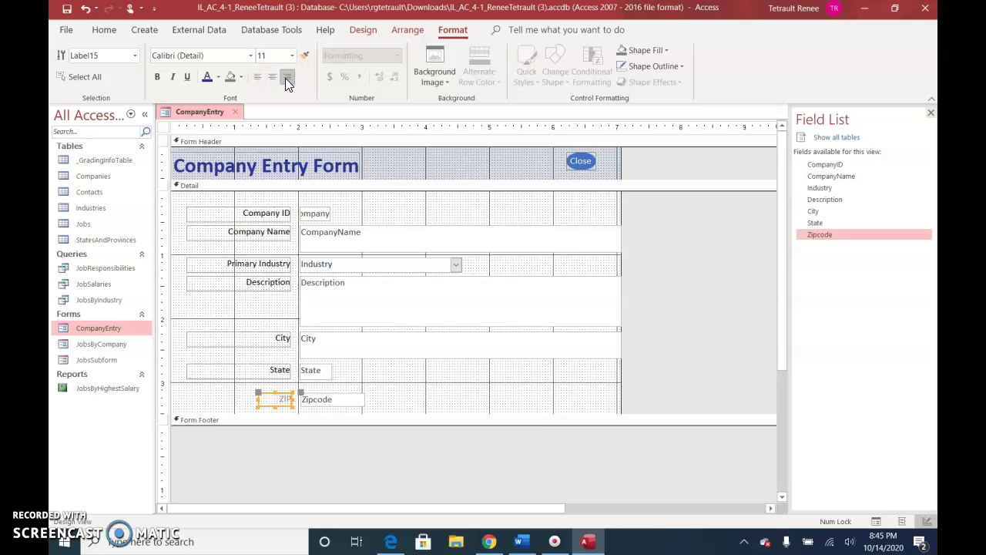
{"action": "left_click", "coordinate": [219, 78]}
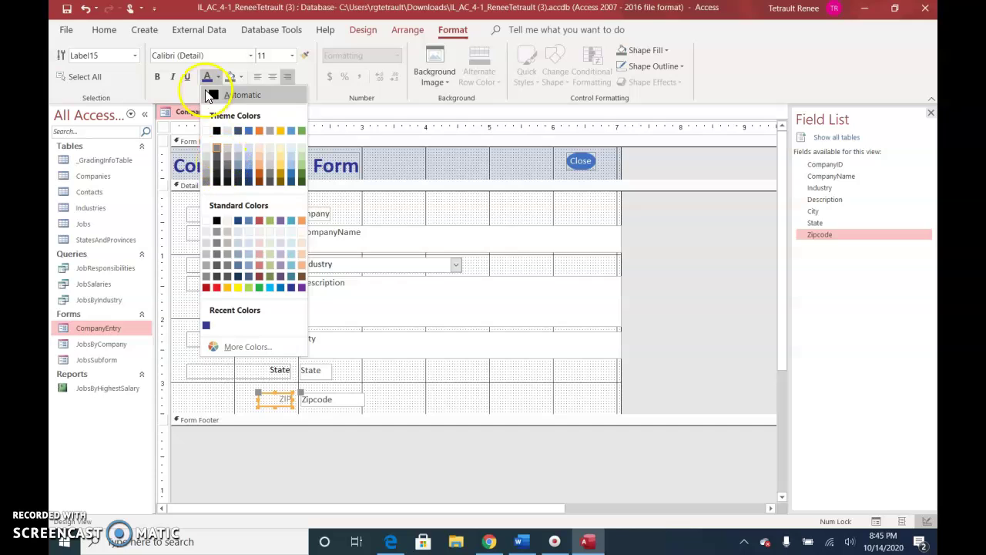
{"action": "left_click", "coordinate": [216, 94]}
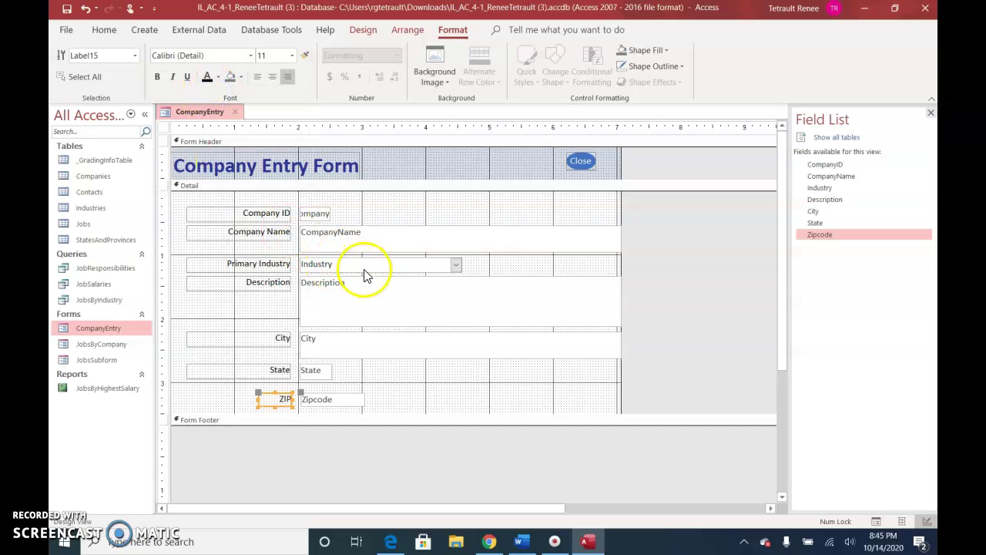
Step: Expand the Form Footer section to a height of about 0.3 inch
{"action": "left_click", "coordinate": [329, 381]}
{"action": "left_click", "coordinate": [208, 441]}
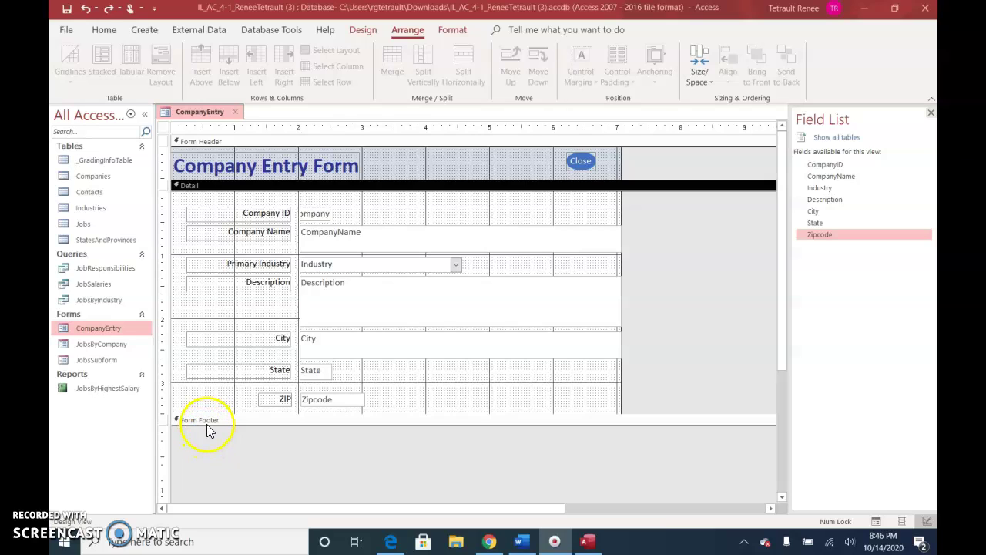
{"action": "left_click", "coordinate": [219, 422]}
{"action": "left_click", "coordinate": [218, 431]}
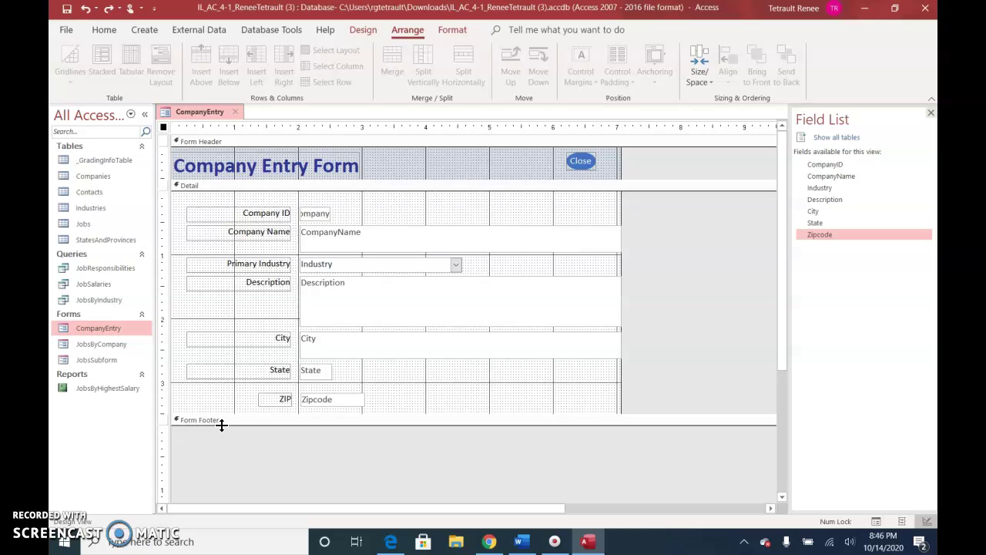
{"action": "left_click_drag", "start_coordinate": [221, 424], "coordinate": [223, 447]}
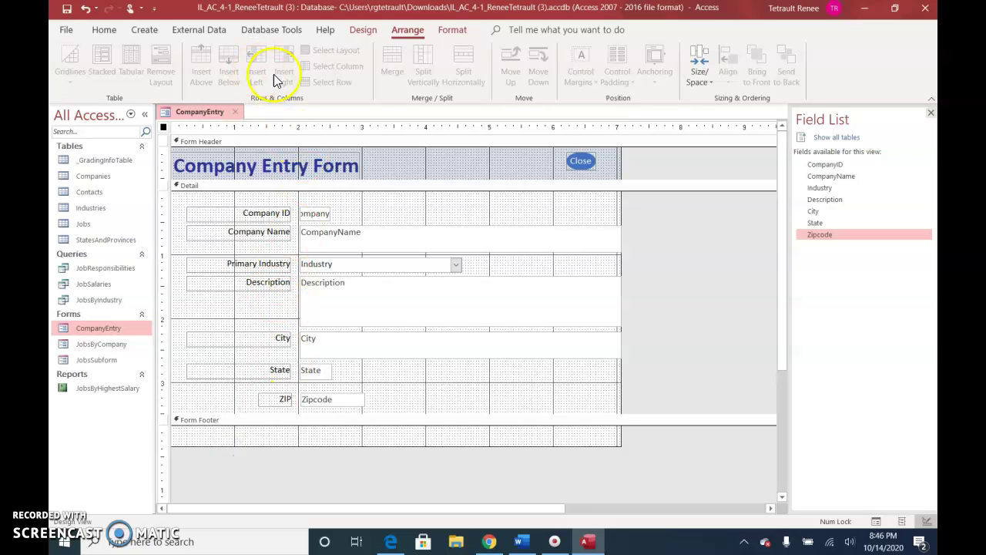
Step: Add a label reading "JCL Talent" near the left edge of the Form Footer section
{"action": "left_click", "coordinate": [451, 30]}
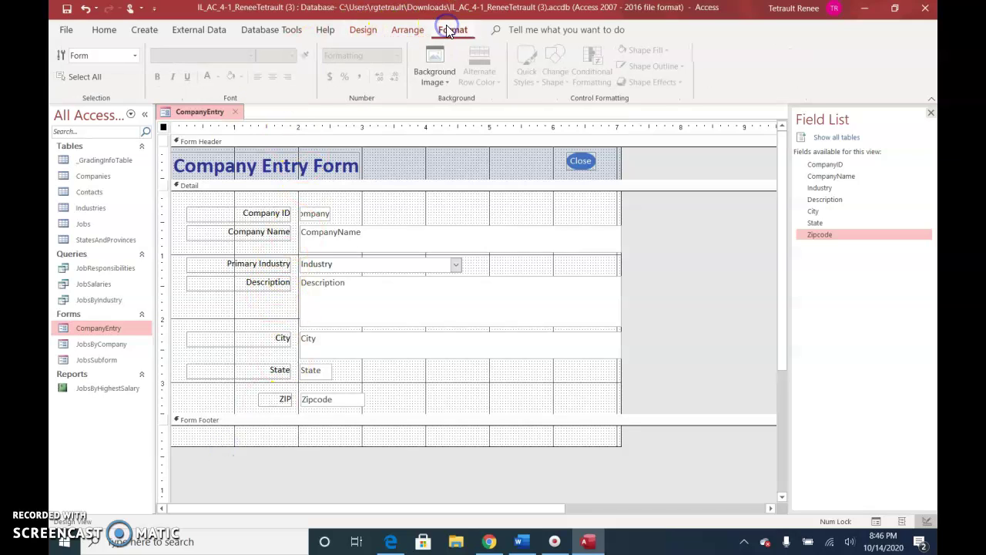
{"action": "left_click", "coordinate": [375, 31]}
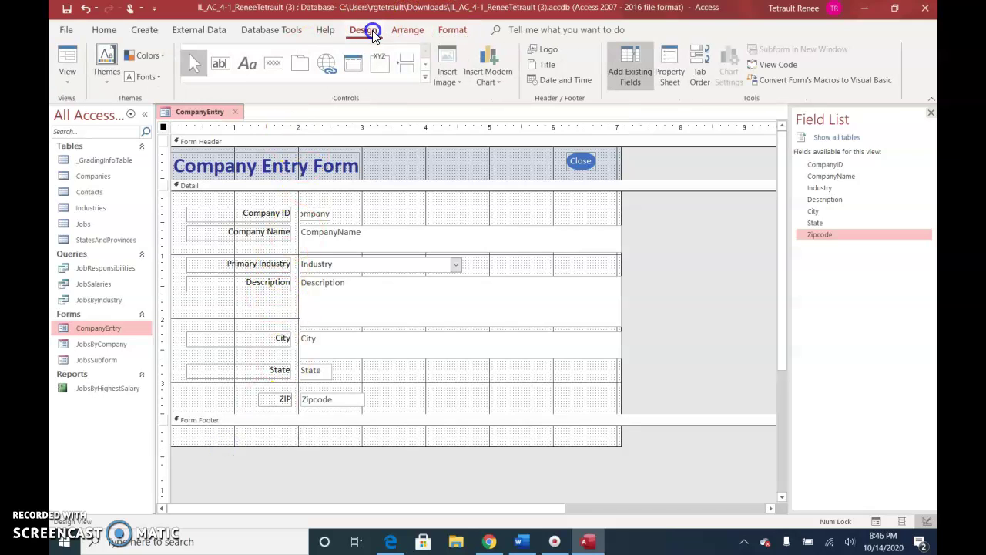
{"action": "left_click", "coordinate": [248, 65]}
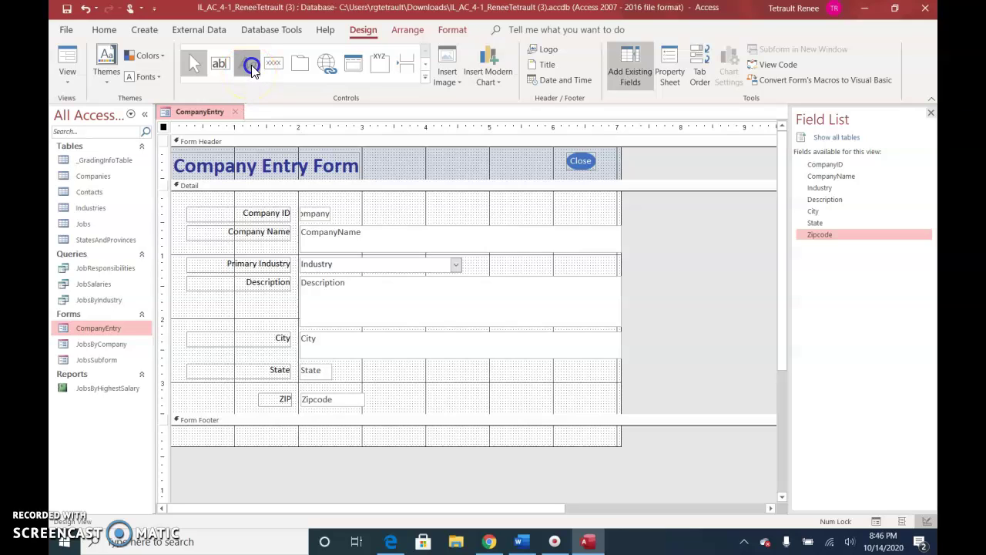
{"action": "left_click", "coordinate": [182, 432]}
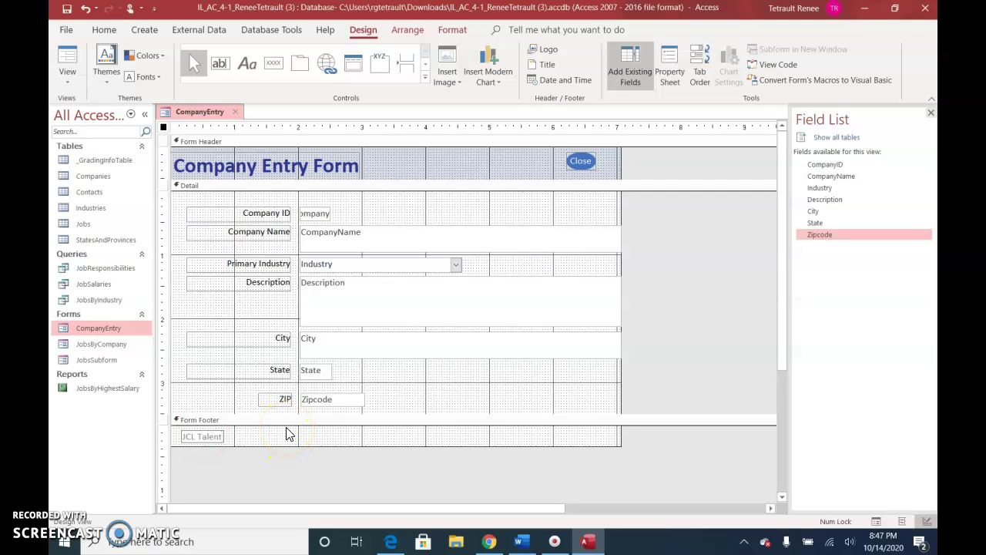
{"action": "key", "text": "Escape"}
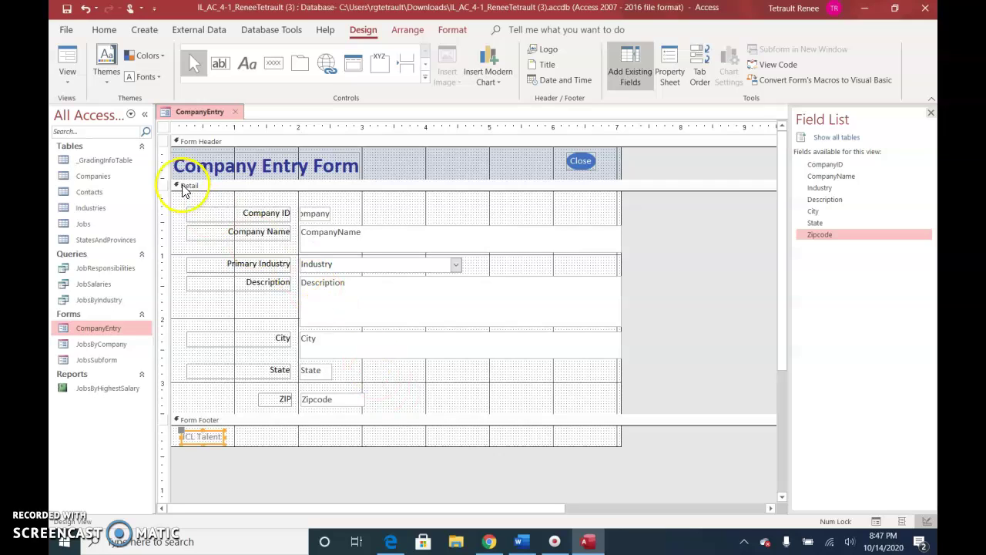
Step: Save the CompanyEntry form and display it in Form View
{"action": "right_click", "coordinate": [217, 119]}
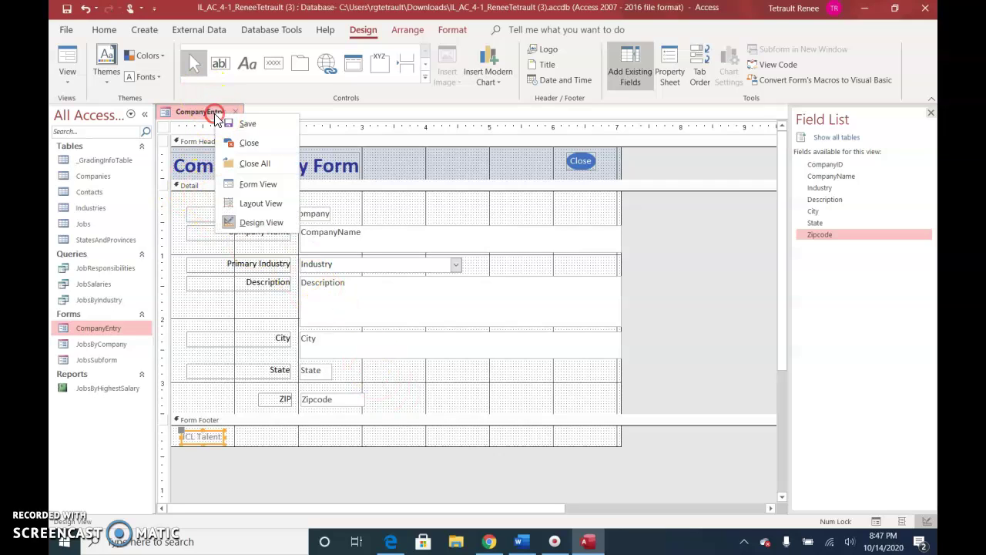
{"action": "left_click", "coordinate": [246, 125]}
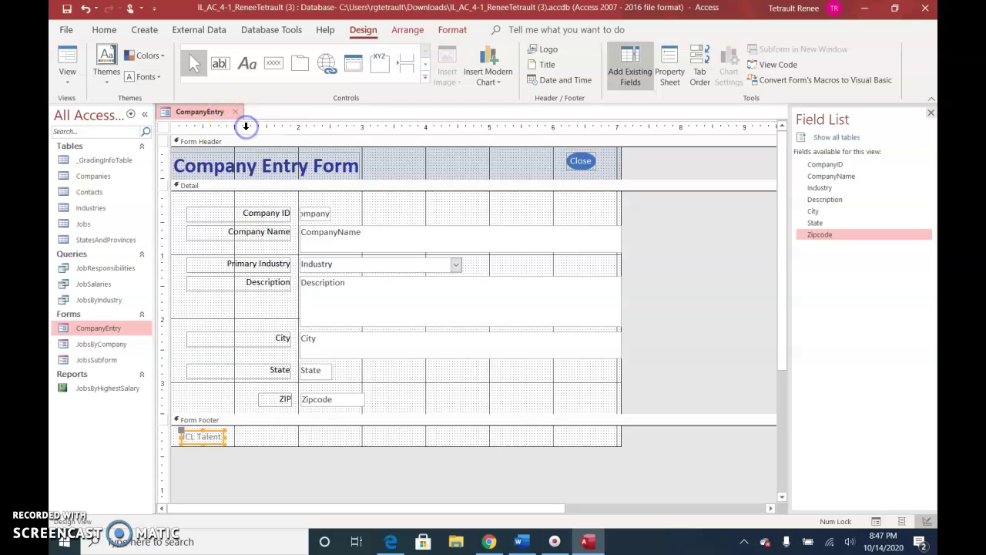
{"action": "right_click", "coordinate": [205, 115]}
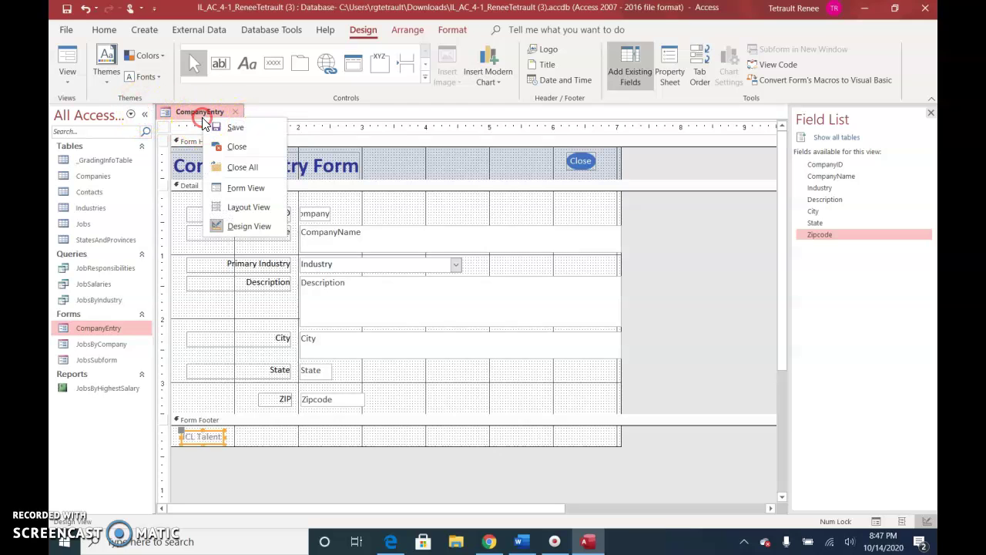
{"action": "left_click", "coordinate": [244, 189]}
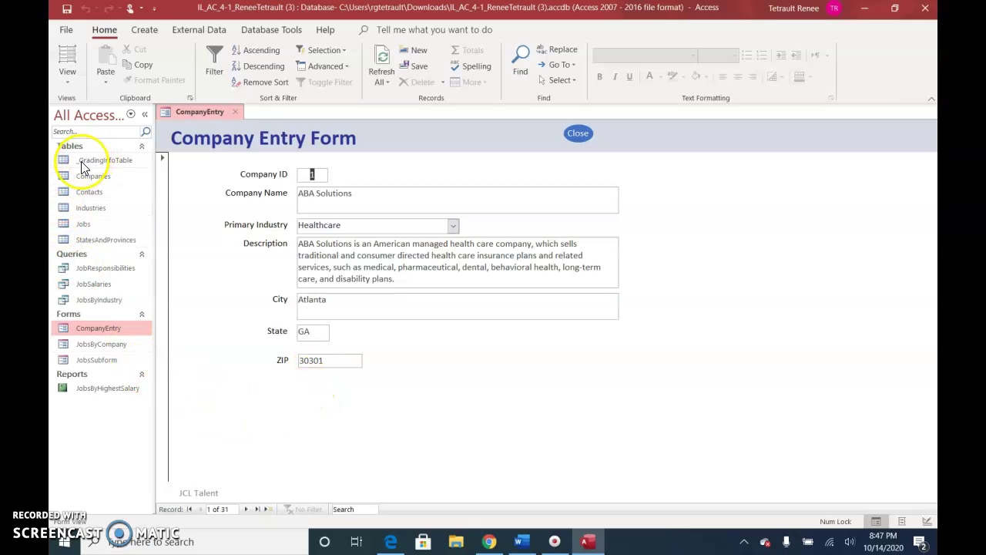
Step: Close the CompanyEntry form and create a basic report from the JobSalaries query
{"action": "right_click", "coordinate": [193, 114]}
{"action": "left_click", "coordinate": [215, 138]}
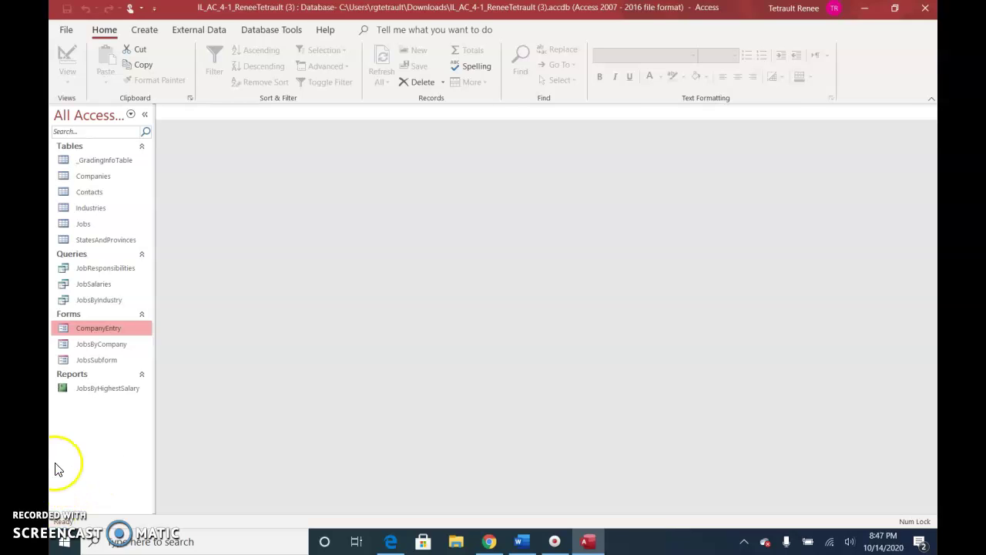
{"action": "left_click", "coordinate": [111, 285]}
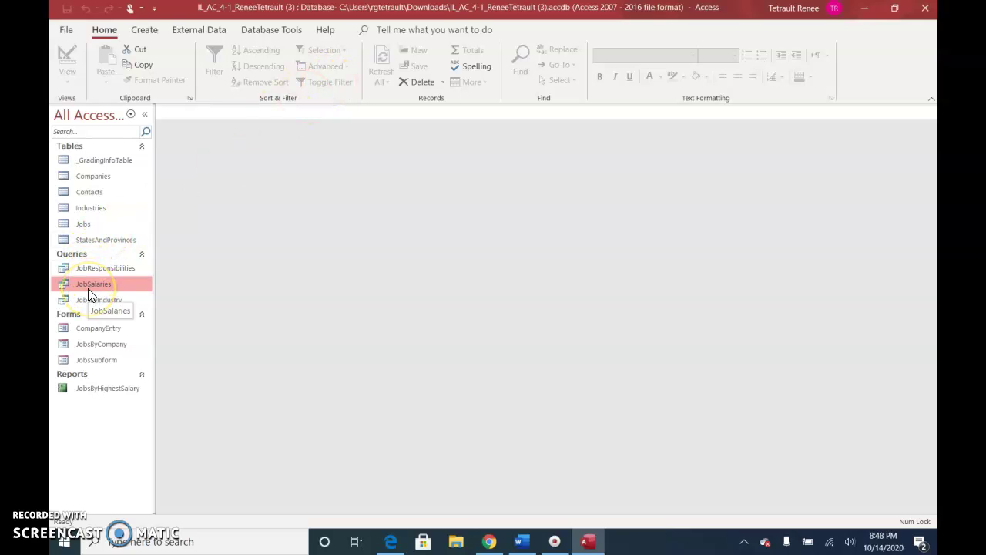
{"action": "left_click", "coordinate": [146, 30]}
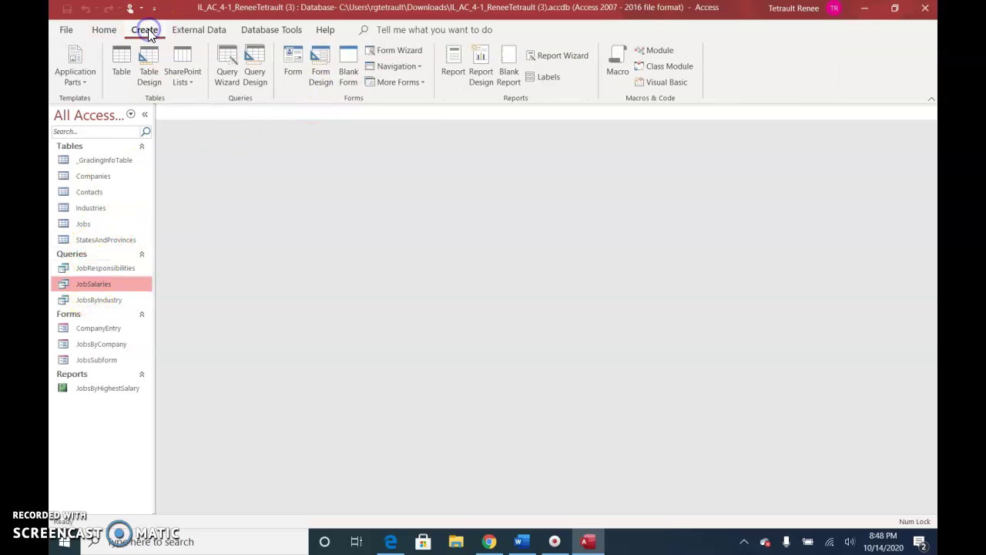
{"action": "left_click", "coordinate": [452, 71]}
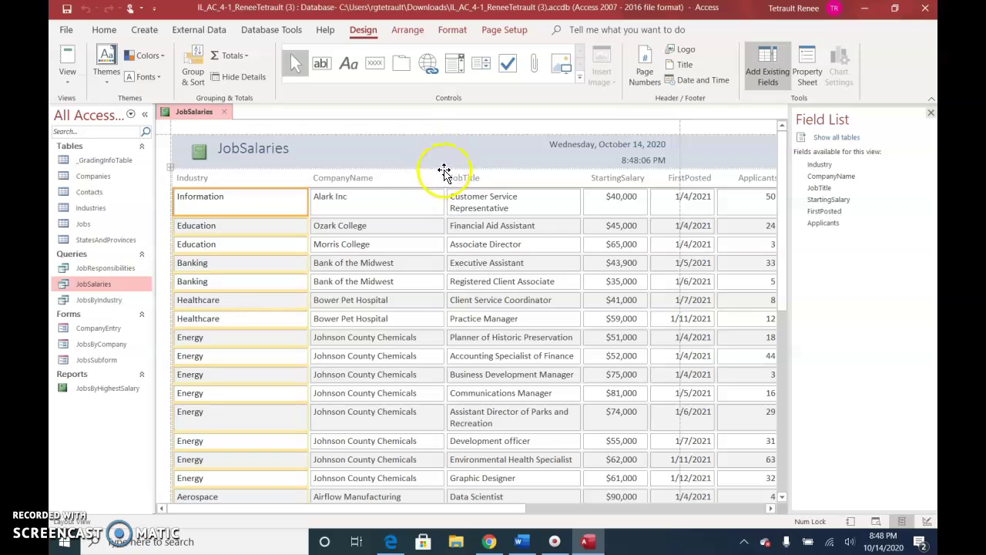
Step: Narrow the report's Industry column to about half its width, just wide enough for its heading and values
{"action": "left_click", "coordinate": [208, 180]}
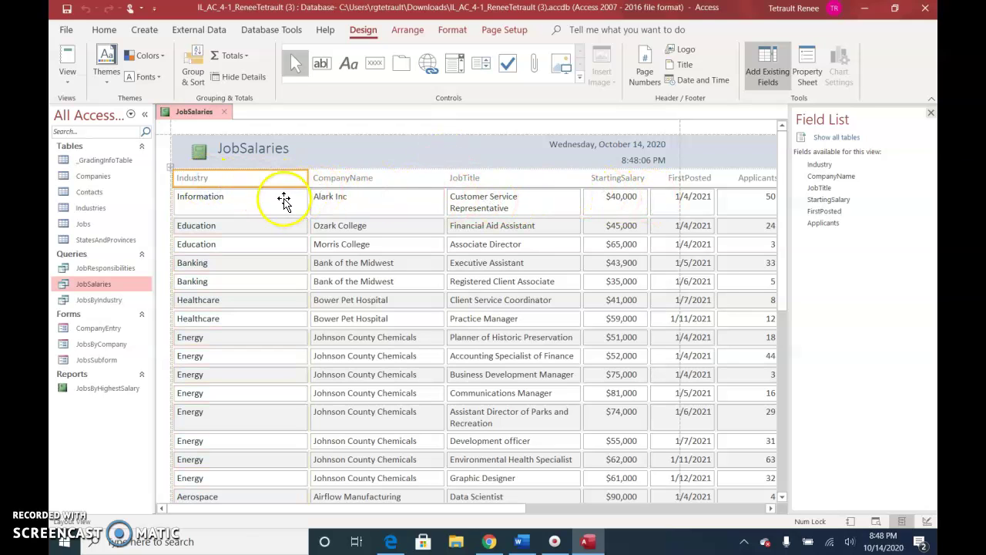
{"action": "left_click", "coordinate": [223, 230]}
{"action": "left_click", "coordinate": [220, 282]}
{"action": "left_click", "coordinate": [212, 177]}
{"action": "left_click", "coordinate": [237, 263]}
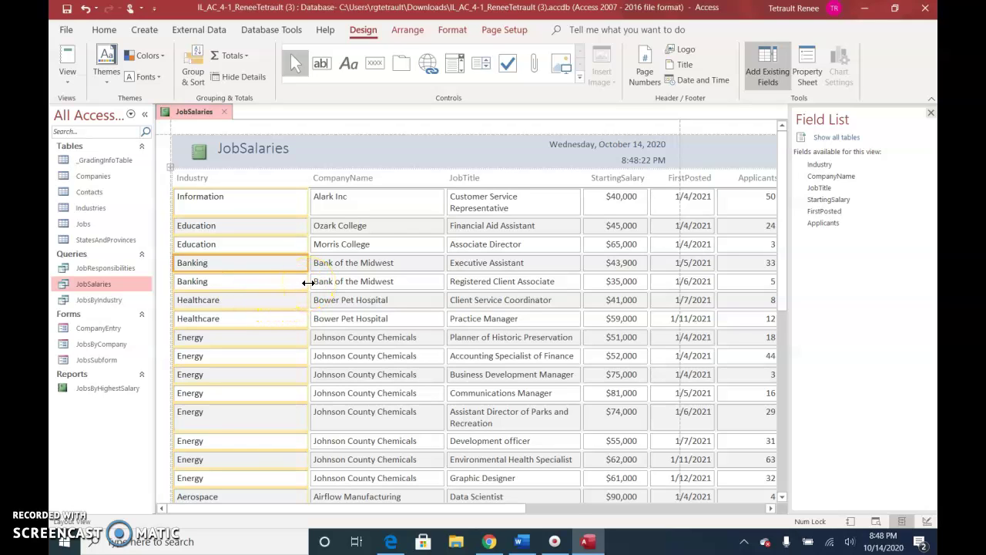
{"action": "left_click_drag", "start_coordinate": [308, 283], "coordinate": [241, 286]}
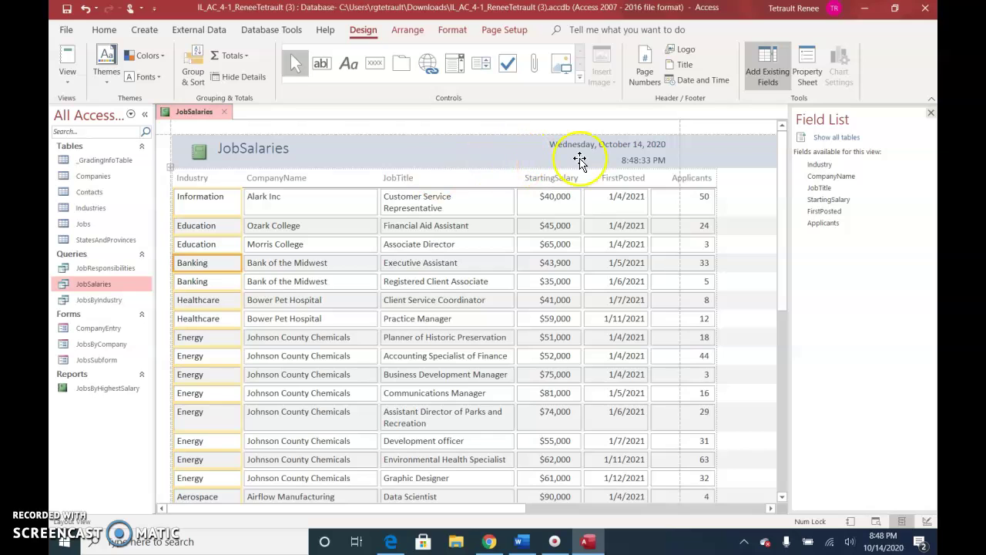
Step: Change the JobSalaries report's page orientation to Landscape
{"action": "left_click", "coordinate": [189, 177]}
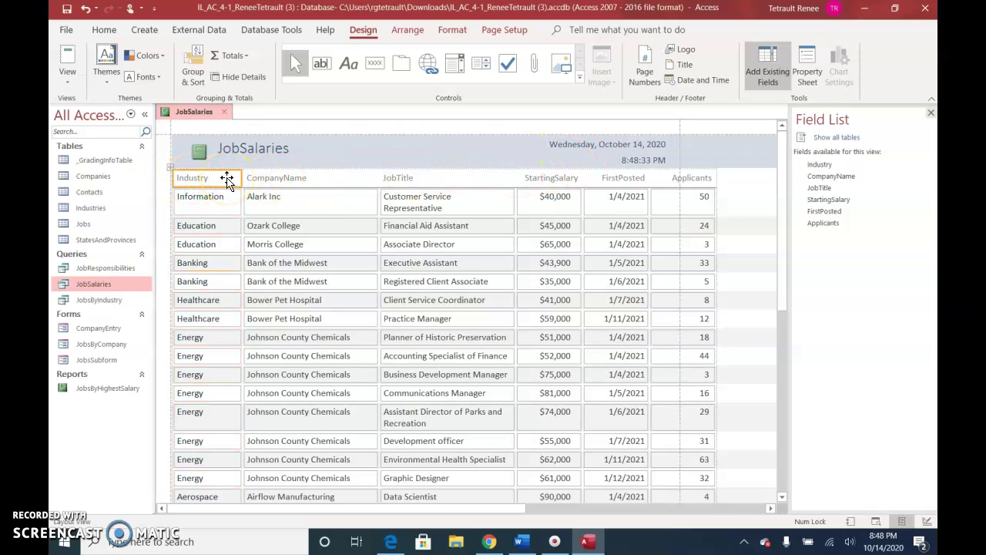
{"action": "left_click", "coordinate": [688, 178], "text": "shift"}
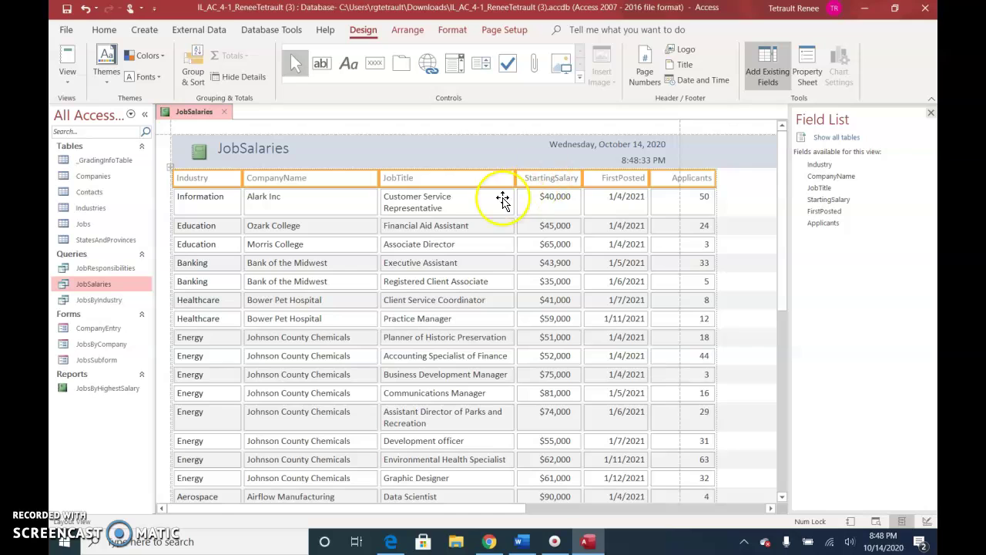
{"action": "left_click", "coordinate": [220, 262]}
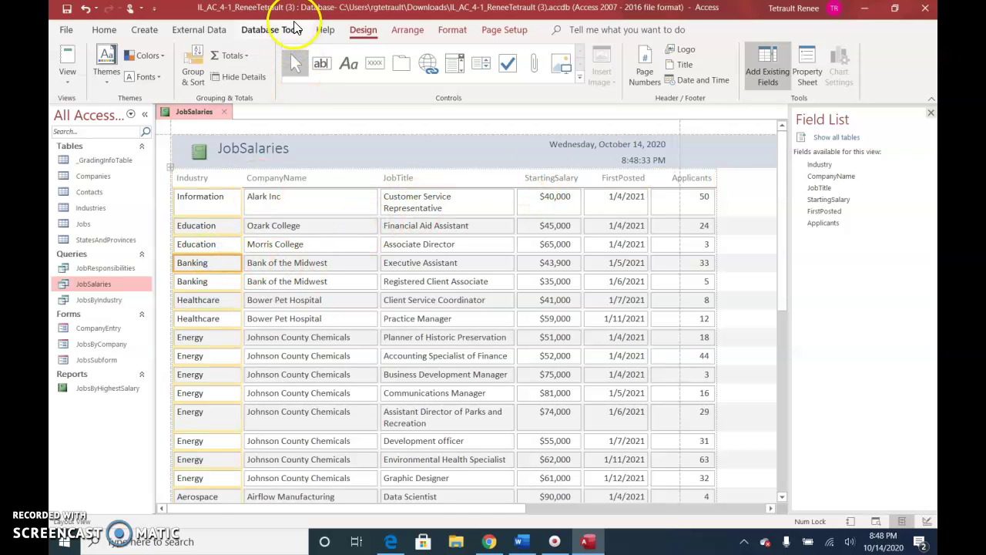
{"action": "left_click", "coordinate": [507, 33]}
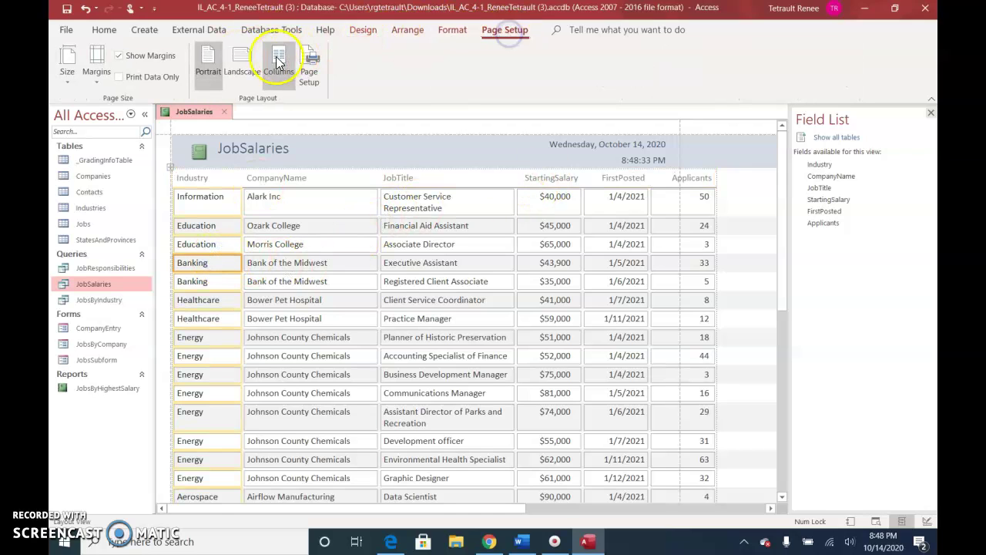
{"action": "left_click", "coordinate": [243, 66]}
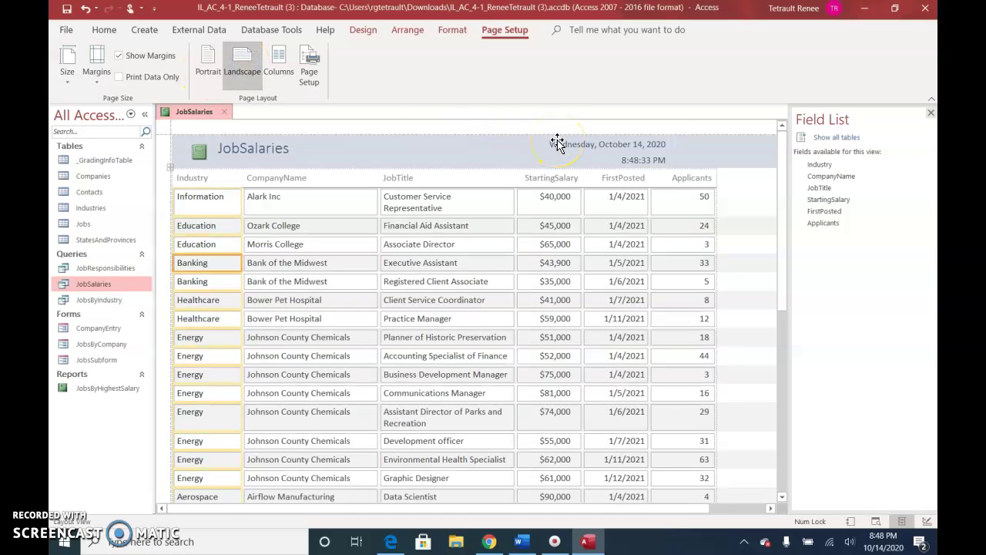
Step: Apply the Automatic font color to all column heading labels from Industry through Applicants
{"action": "left_click", "coordinate": [193, 178]}
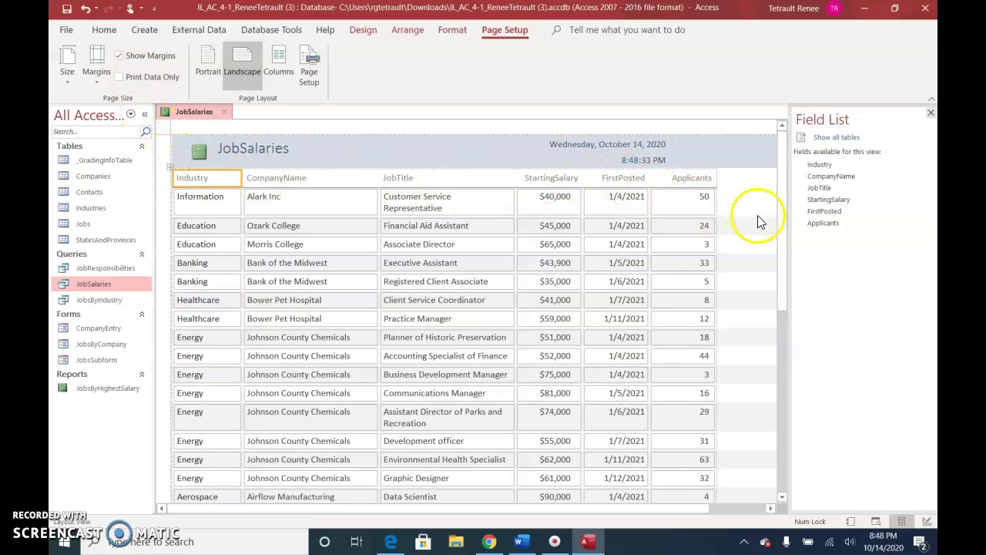
{"action": "left_click", "coordinate": [693, 182], "text": "shift"}
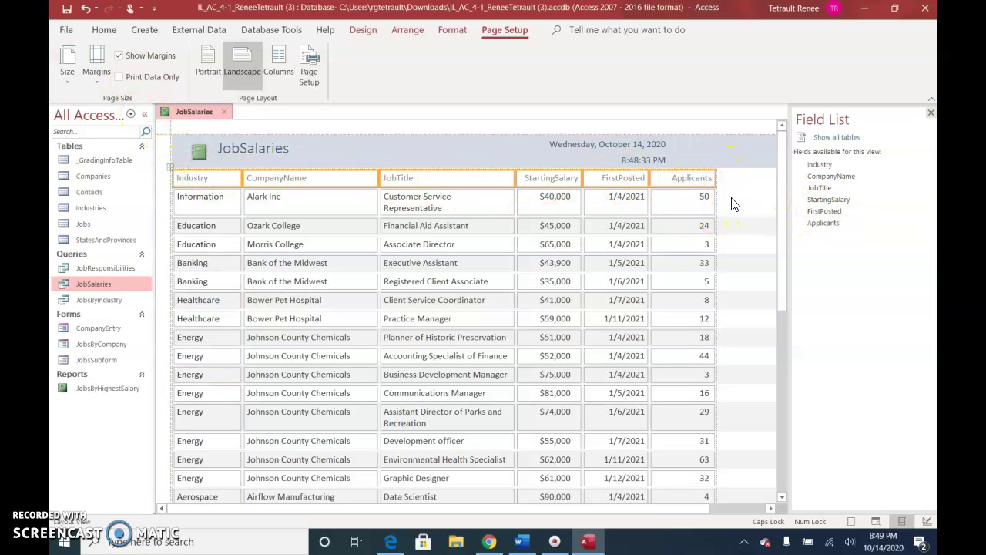
{"action": "left_click", "coordinate": [454, 30]}
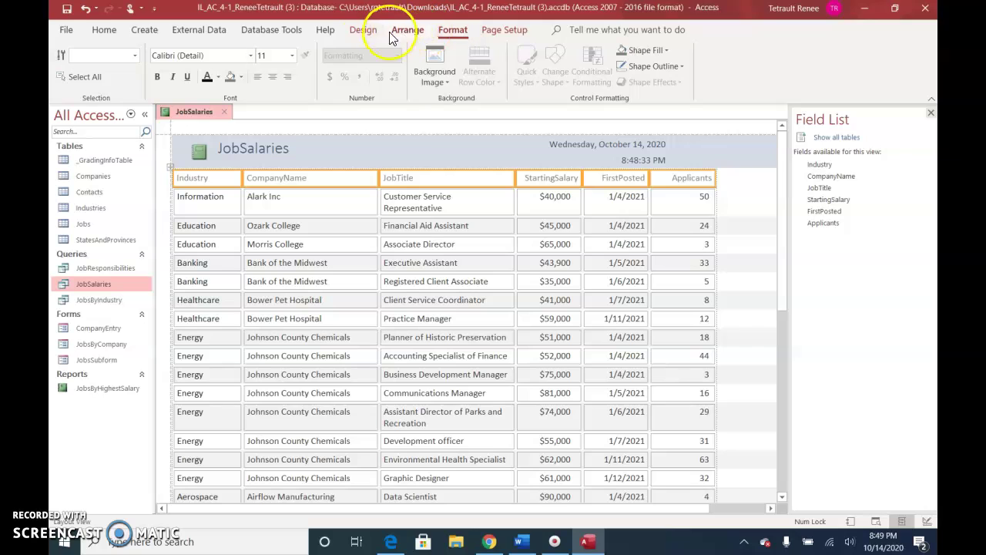
{"action": "left_click", "coordinate": [219, 75]}
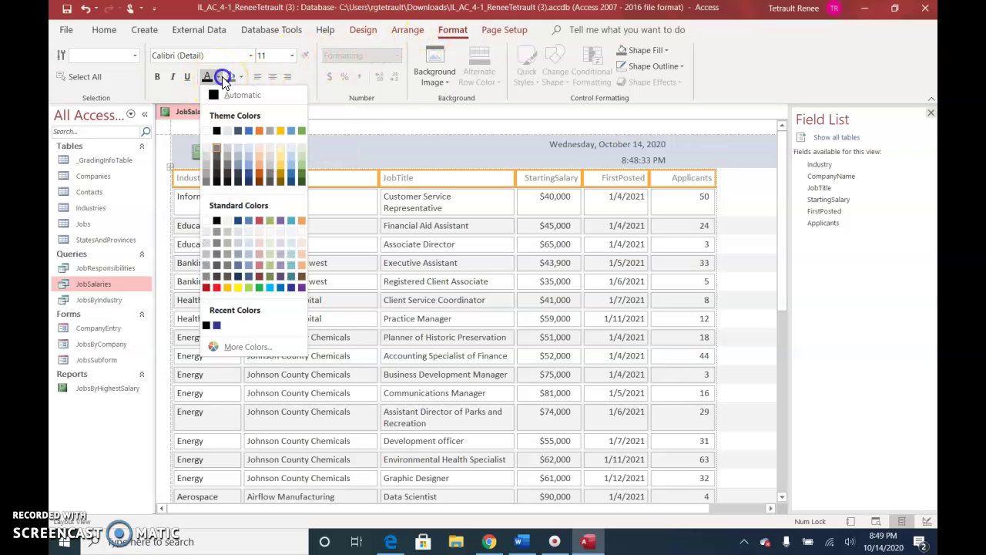
{"action": "left_click", "coordinate": [227, 97]}
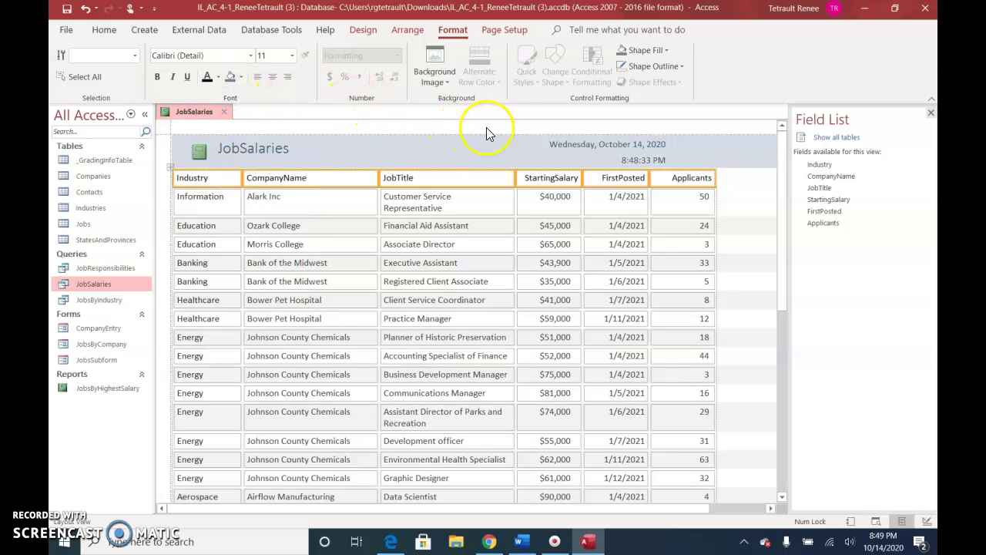
Step: Move the StartingSalary column, including its heading, to the end of the report after the Applicants column
{"action": "left_click", "coordinate": [555, 182]}
{"action": "left_click", "coordinate": [563, 217]}
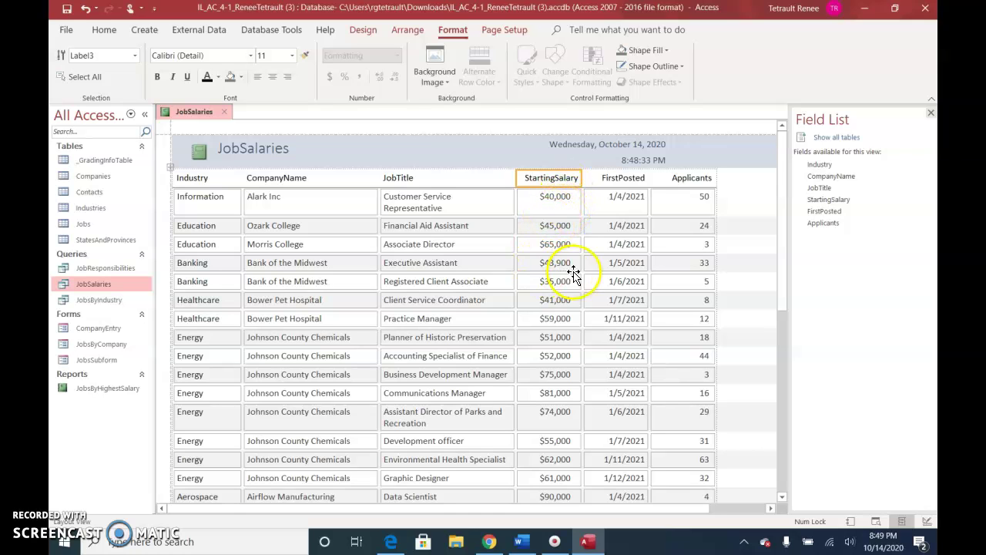
{"action": "left_click", "coordinate": [551, 281]}
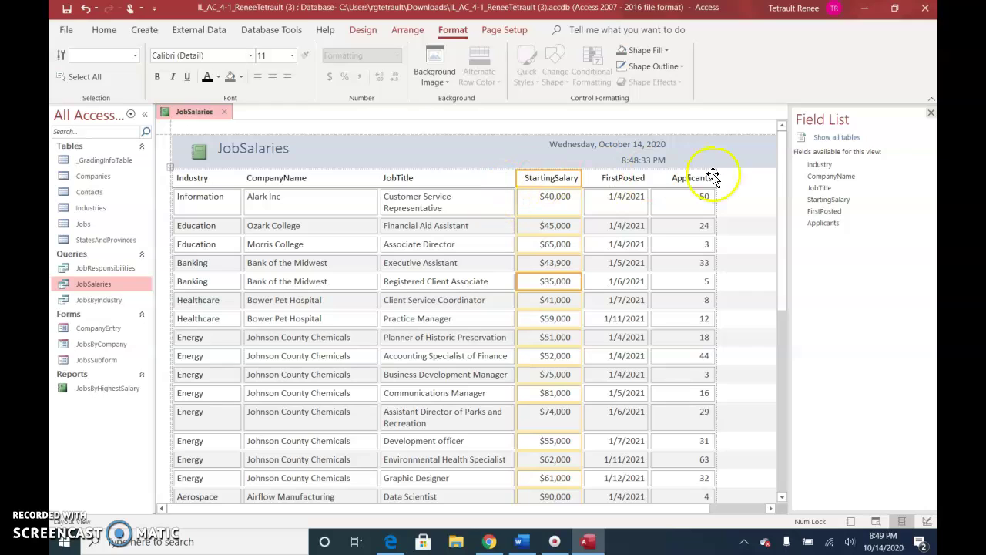
{"action": "left_click", "coordinate": [569, 208]}
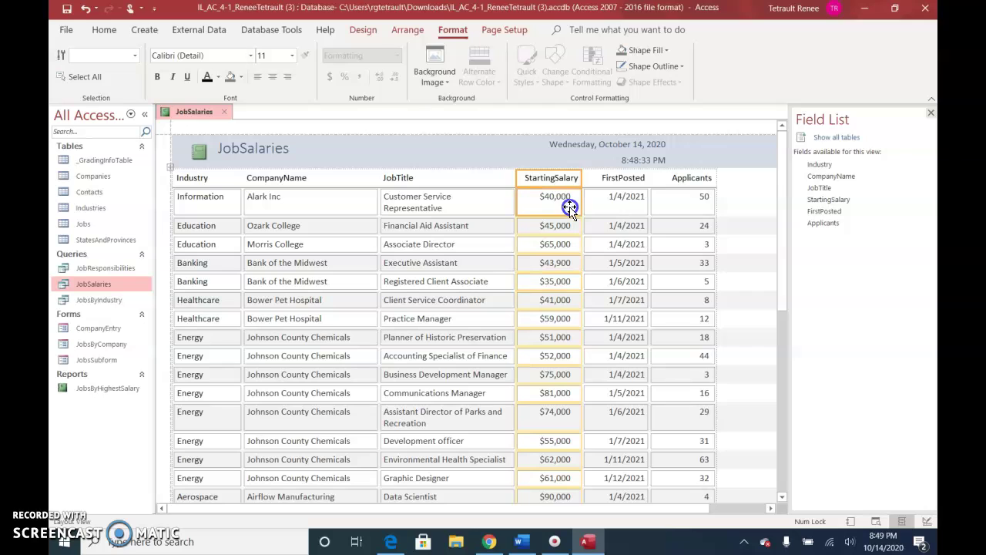
{"action": "left_click_drag", "start_coordinate": [570, 208], "coordinate": [716, 213]}
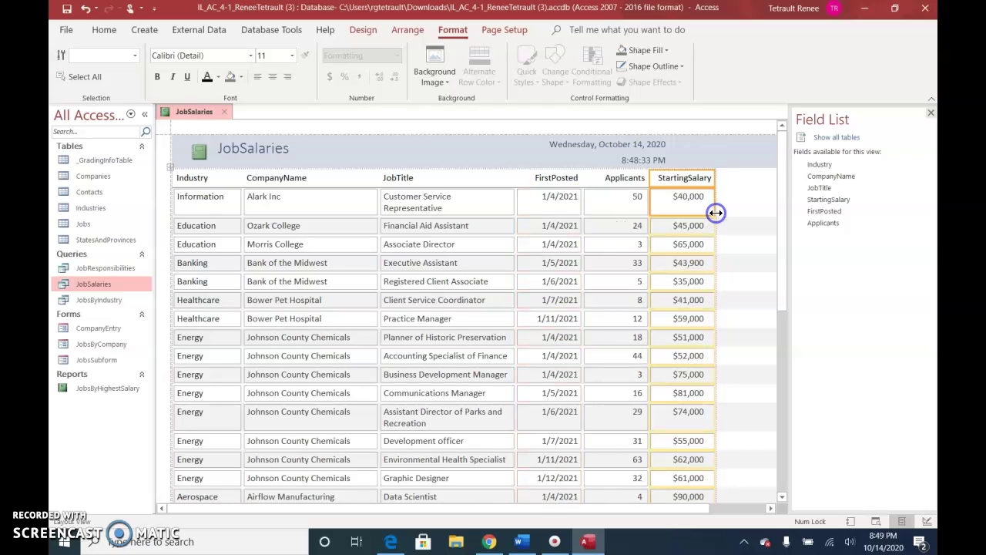
{"action": "left_click", "coordinate": [691, 199]}
Step: Save the report with the name JobSalaries
{"action": "left_click", "coordinate": [184, 114]}
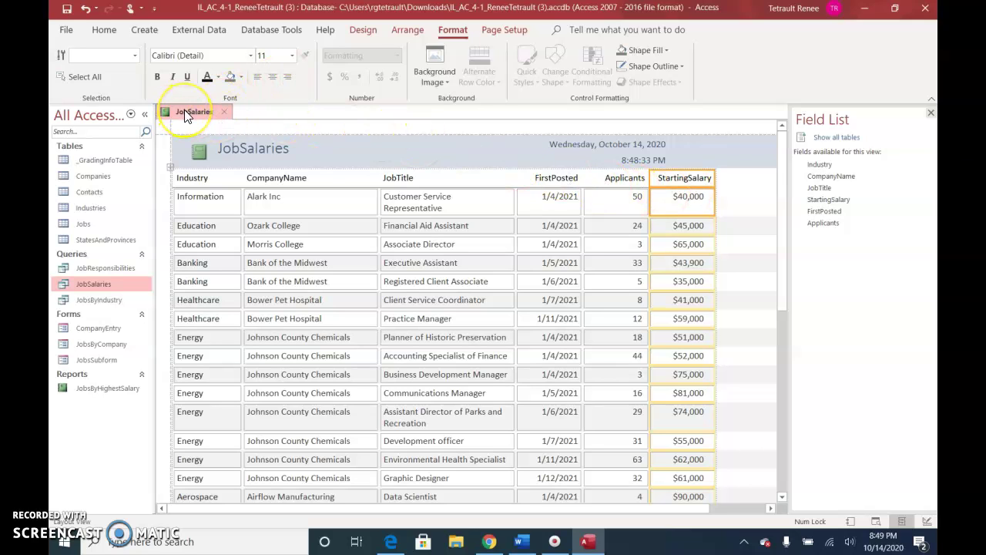
{"action": "right_click", "coordinate": [185, 110]}
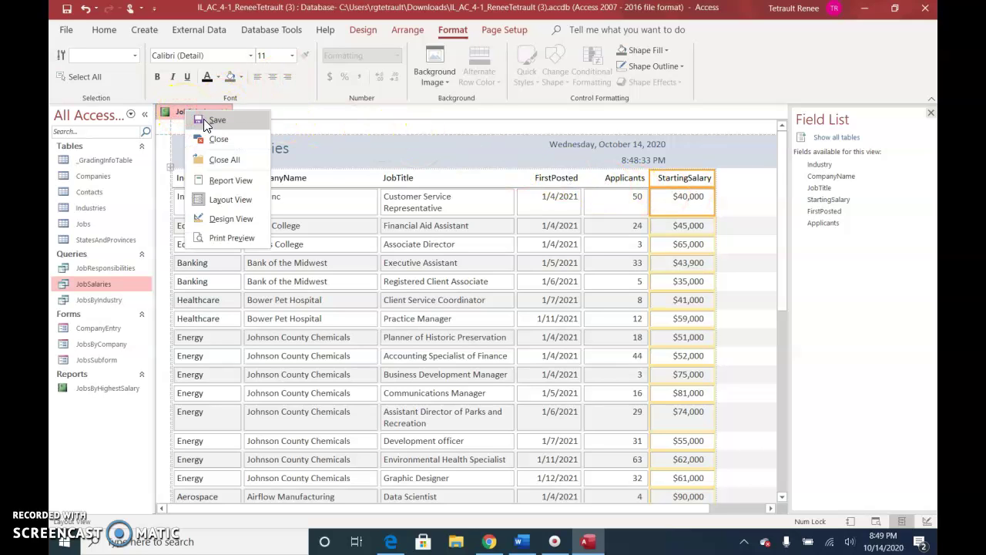
{"action": "left_click", "coordinate": [203, 120]}
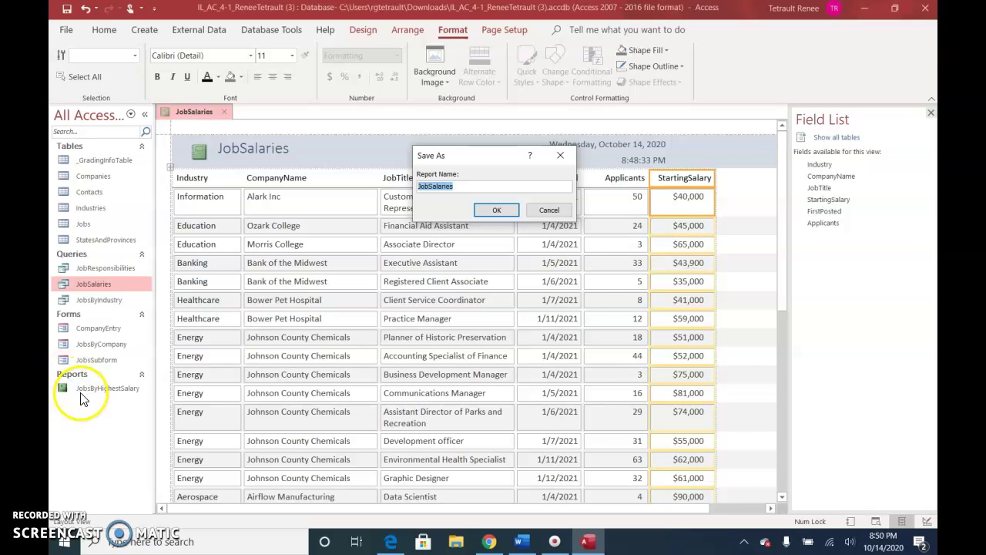
{"action": "left_click", "coordinate": [498, 211]}
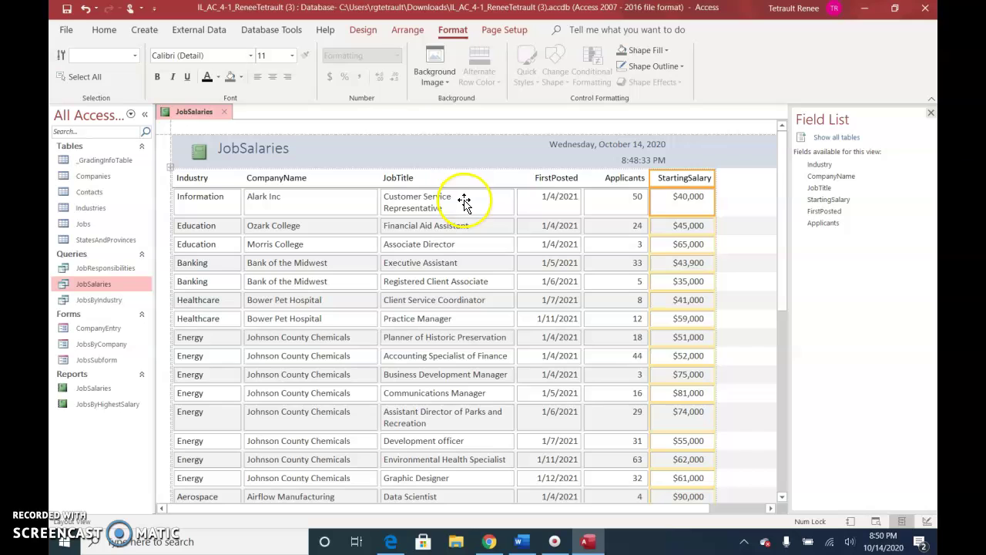
Step: Check the JobSalaries report in Print Preview and return to Layout View
{"action": "right_click", "coordinate": [197, 122]}
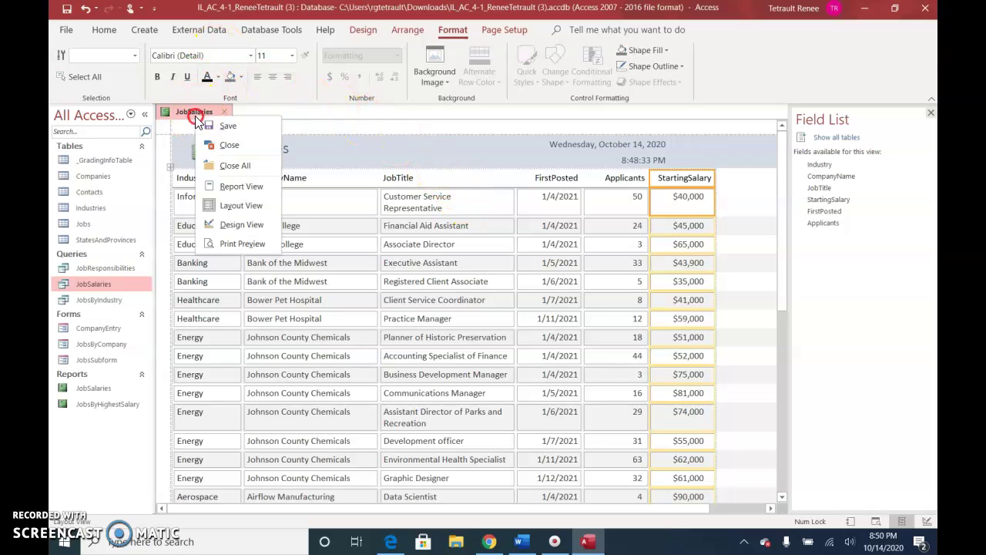
{"action": "left_click", "coordinate": [217, 245]}
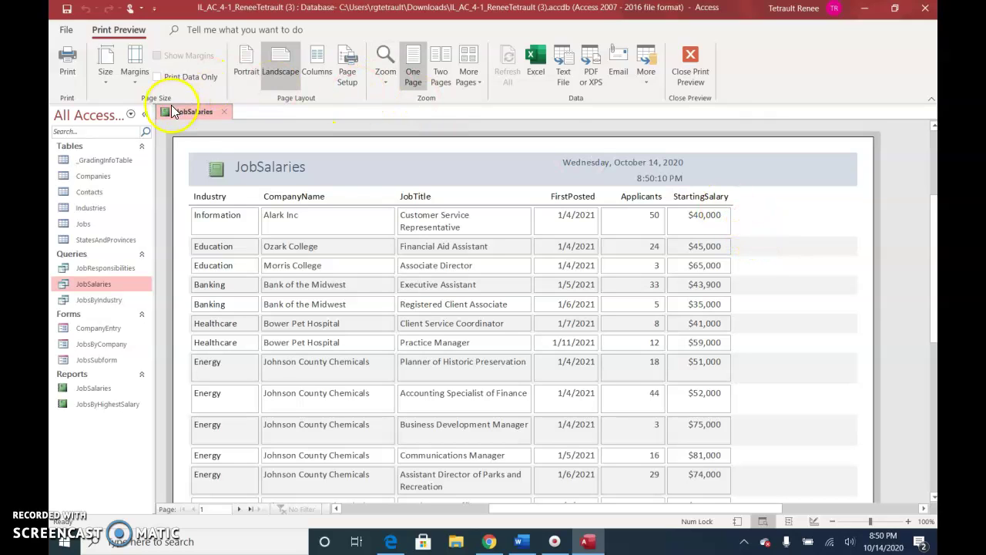
{"action": "right_click", "coordinate": [196, 114]}
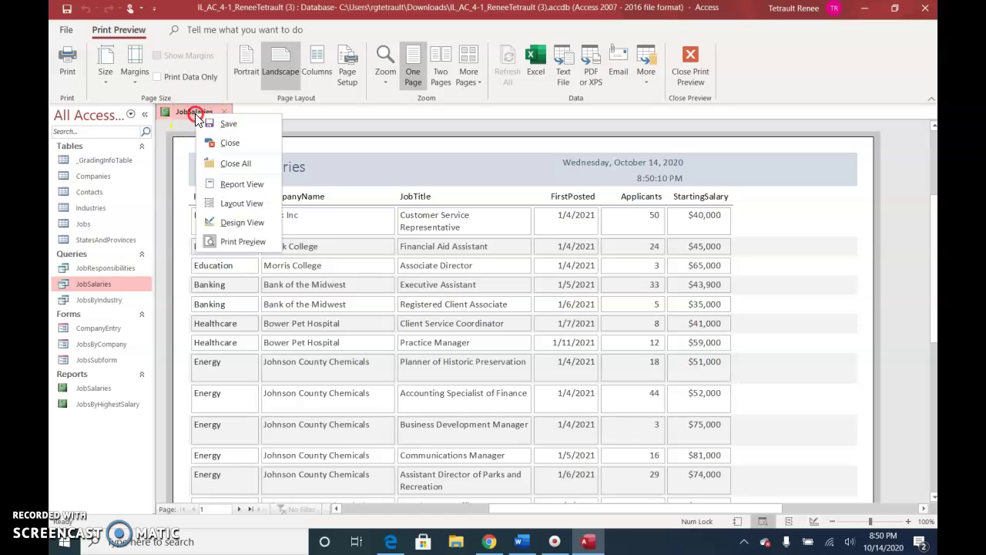
{"action": "left_click", "coordinate": [248, 205]}
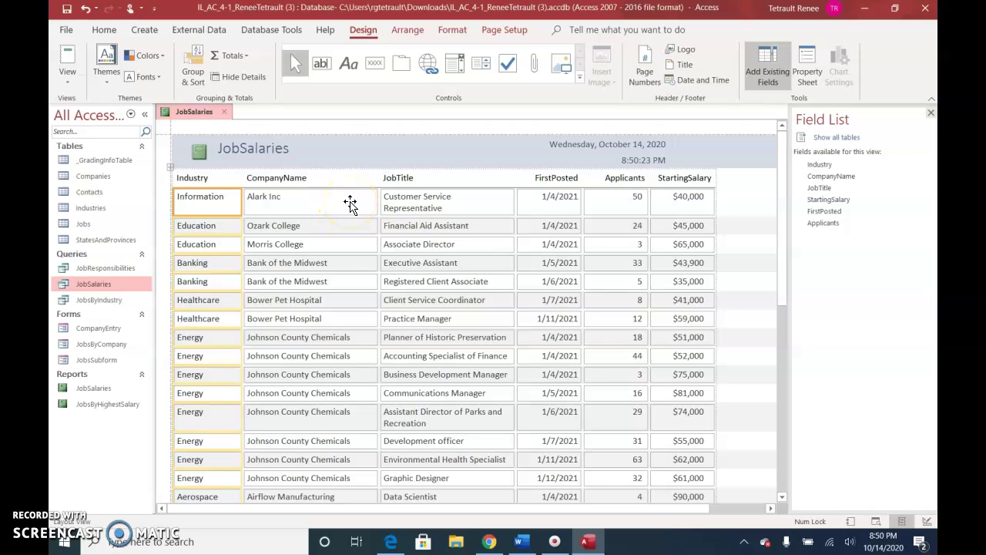
Step: Display the JobSalaries report in Design View, close the Field List and narrow the report to about 9.25 inches wide
{"action": "right_click", "coordinate": [193, 115]}
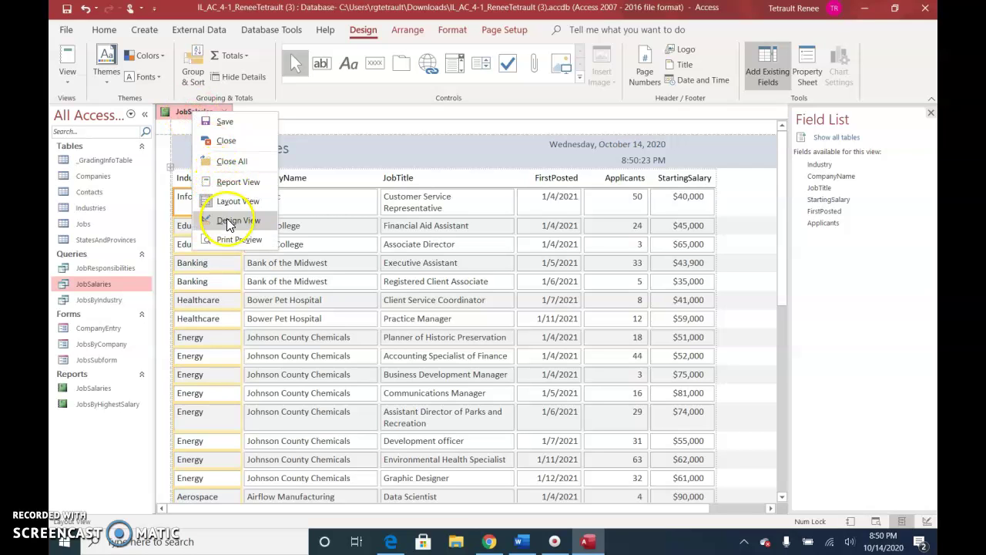
{"action": "left_click", "coordinate": [226, 219]}
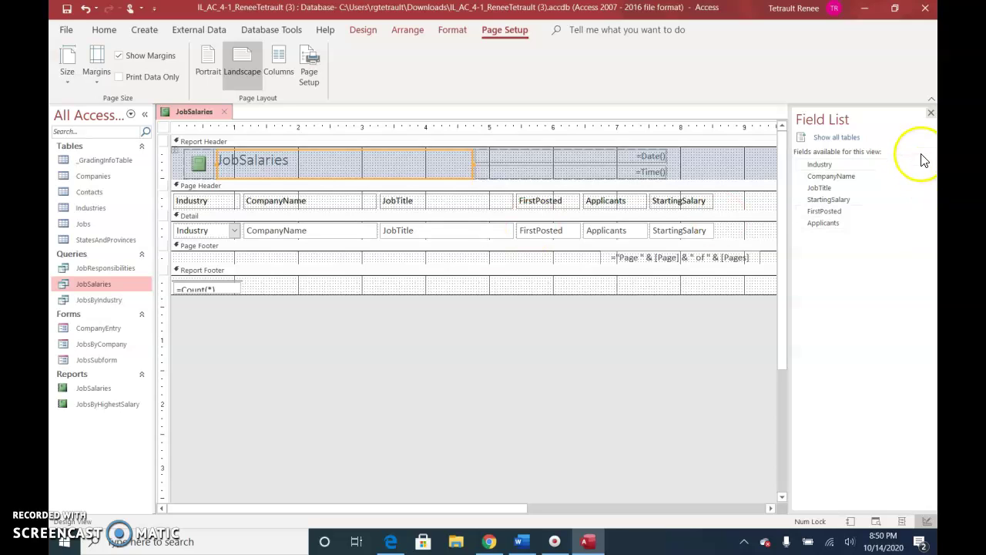
{"action": "left_click", "coordinate": [930, 130]}
{"action": "left_click", "coordinate": [930, 113]}
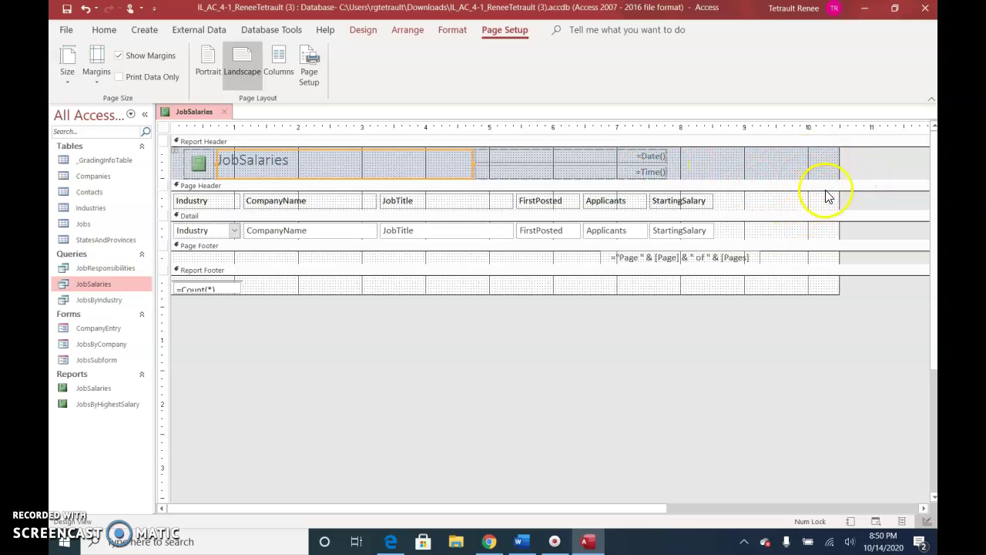
{"action": "left_click_drag", "start_coordinate": [839, 165], "coordinate": [759, 178]}
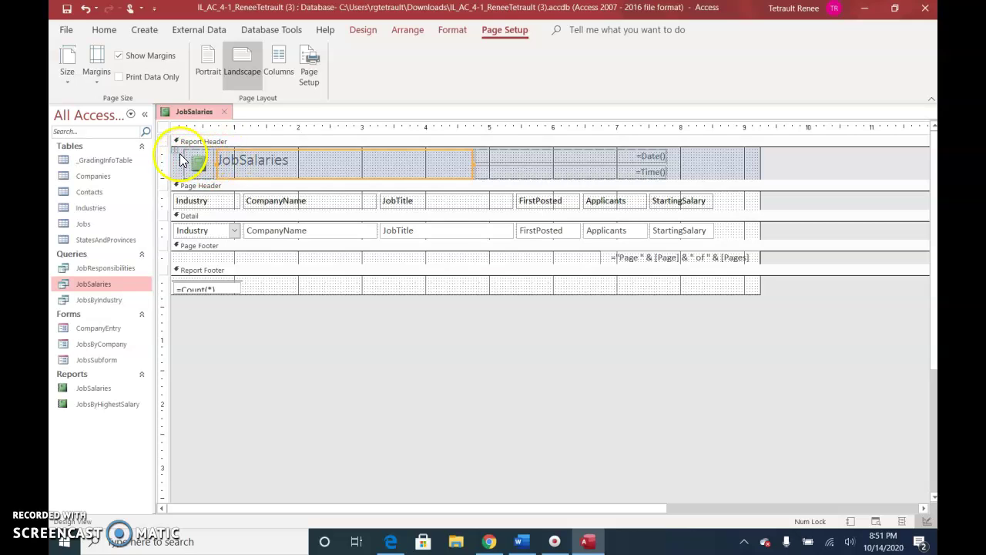
Step: Remove the layout from all the controls in the Report Header section
{"action": "left_click", "coordinate": [166, 155]}
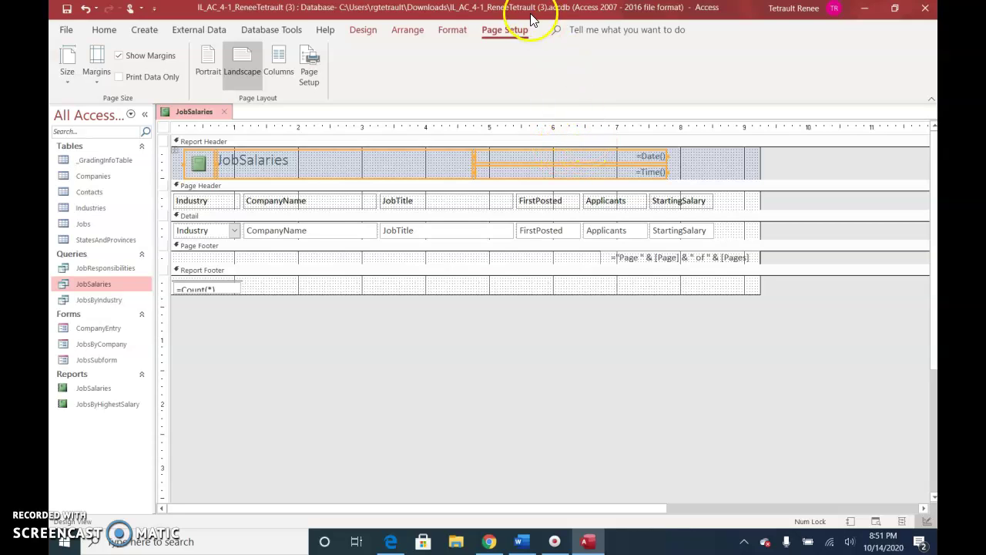
{"action": "left_click", "coordinate": [410, 31]}
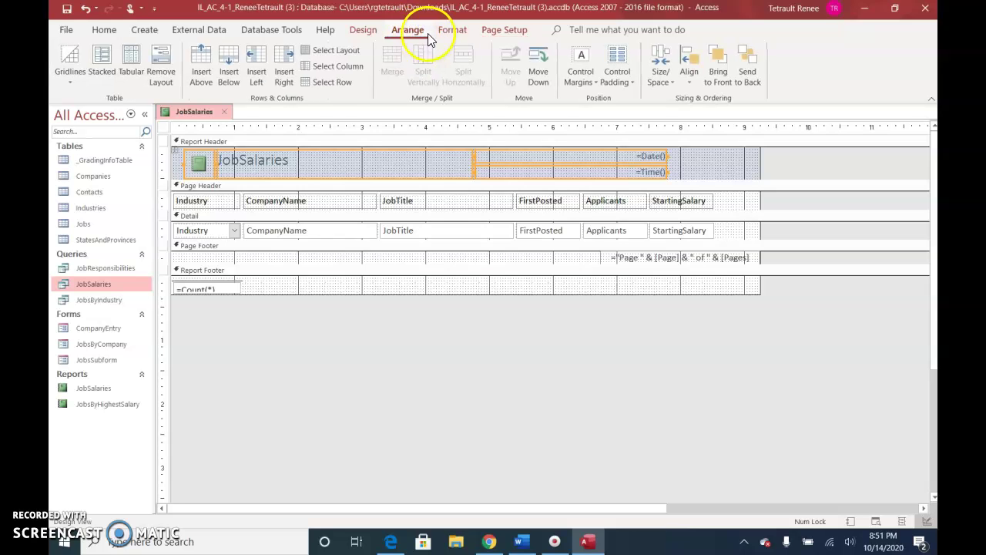
{"action": "left_click", "coordinate": [171, 73]}
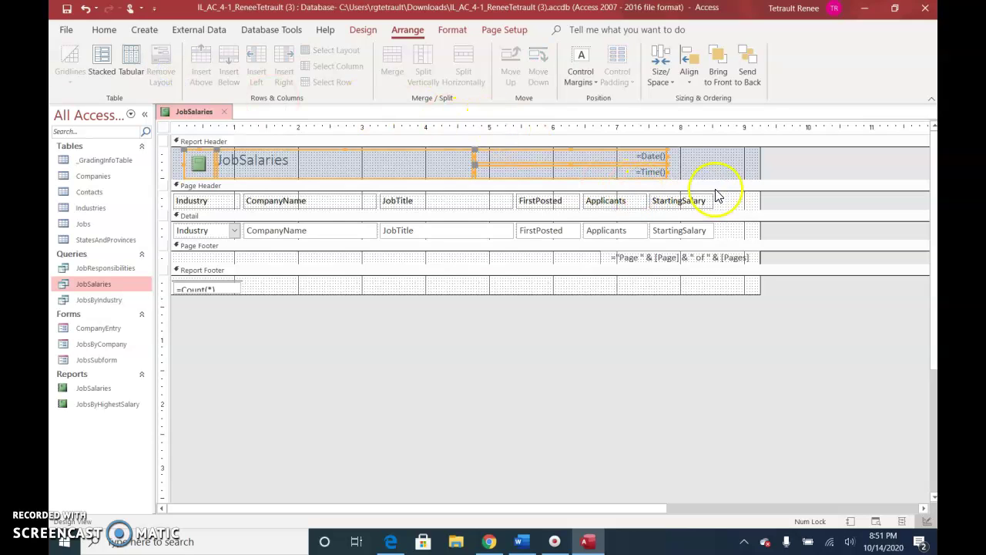
Step: Move the date and time controls together to the right until their right edges reach about the 8.5-inch mark
{"action": "left_click", "coordinate": [666, 157]}
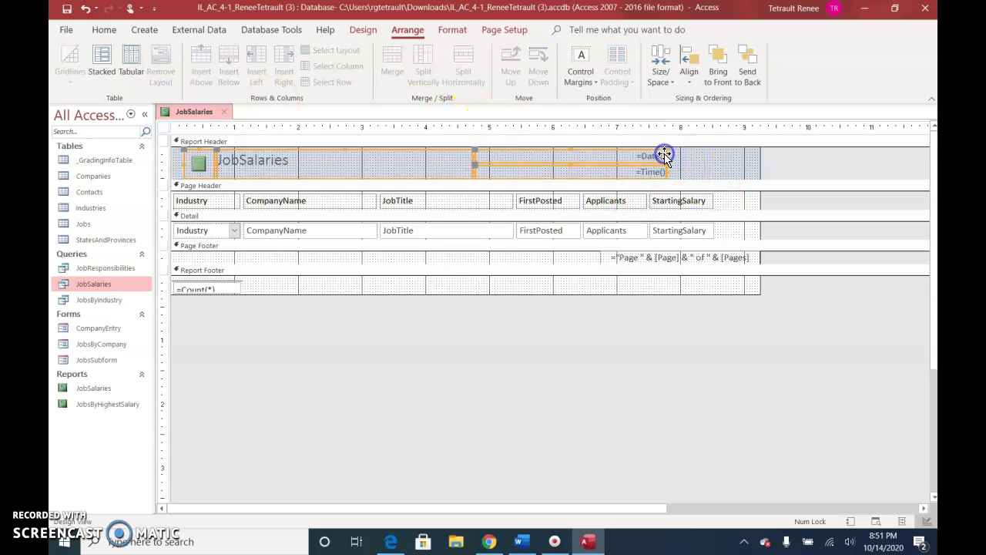
{"action": "left_click", "coordinate": [753, 234]}
{"action": "left_click", "coordinate": [634, 155]}
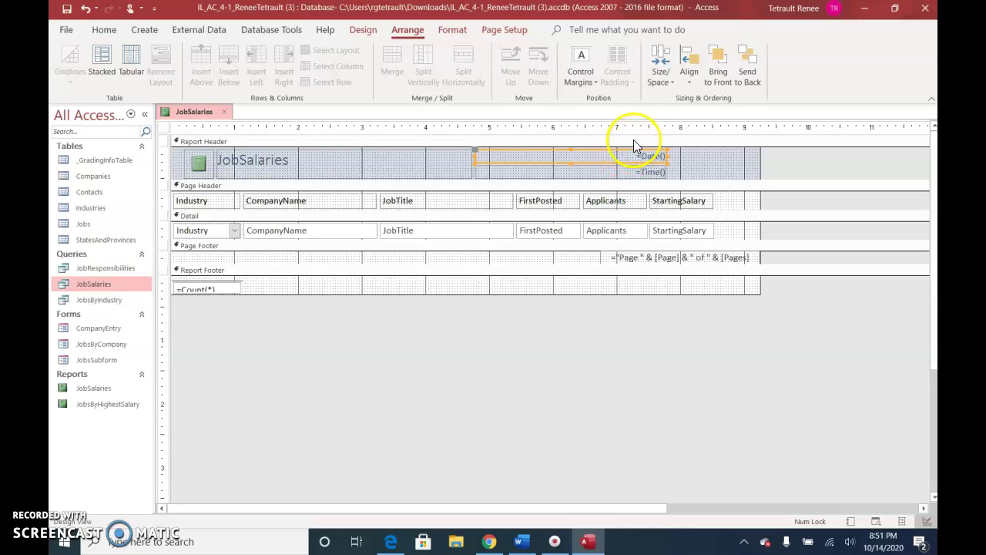
{"action": "left_click", "coordinate": [601, 171], "text": "shift"}
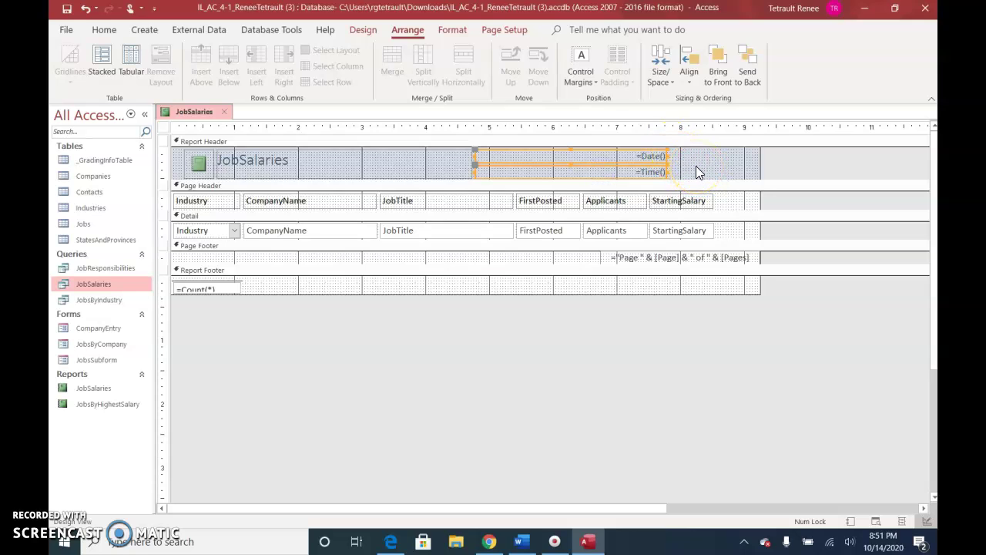
{"action": "key", "text": "ctrl+a"}
{"action": "key", "text": "Delete"}
{"action": "key", "text": "ctrl+z"}
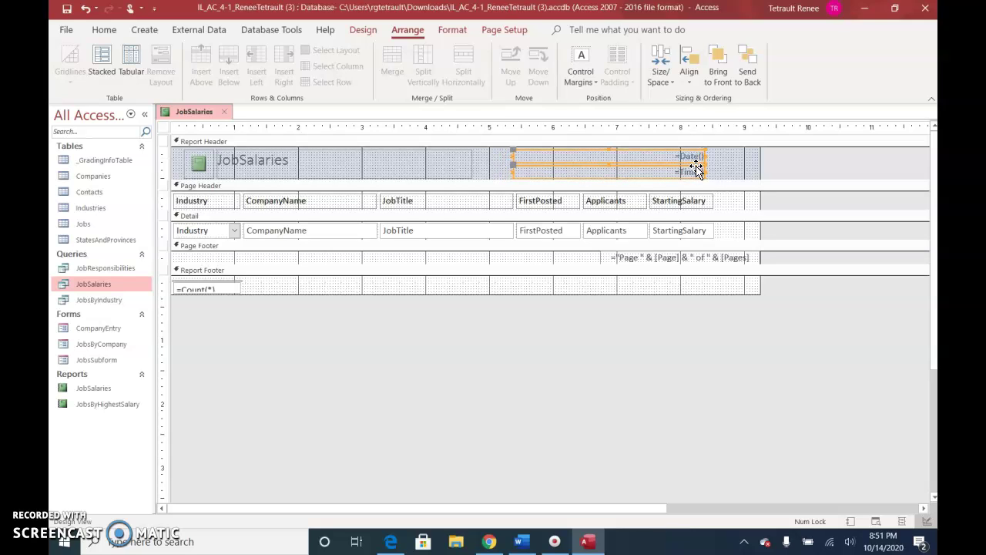
{"action": "key", "text": "Right"}
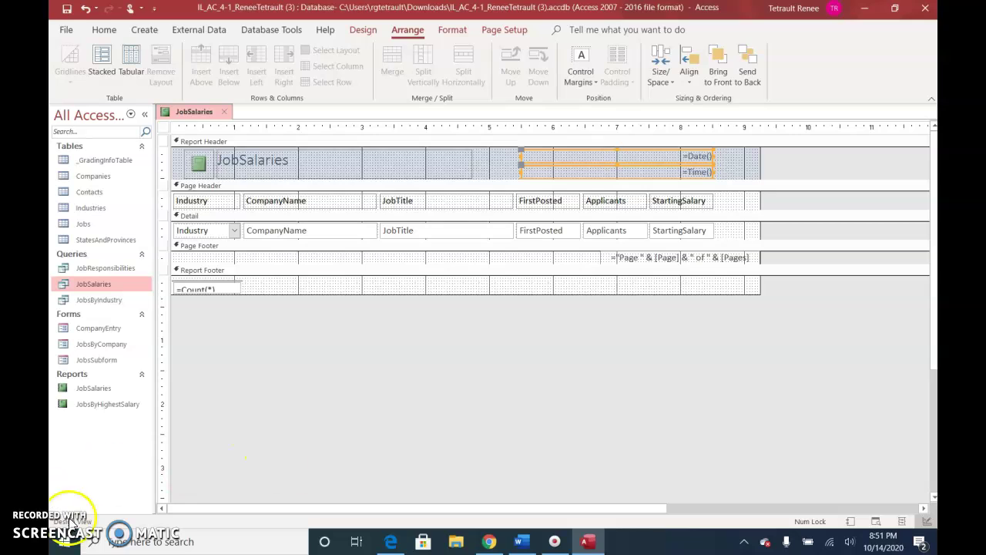
Step: Change the font color of the JobSalaries title in the Report Header to black
{"action": "left_click", "coordinate": [264, 159]}
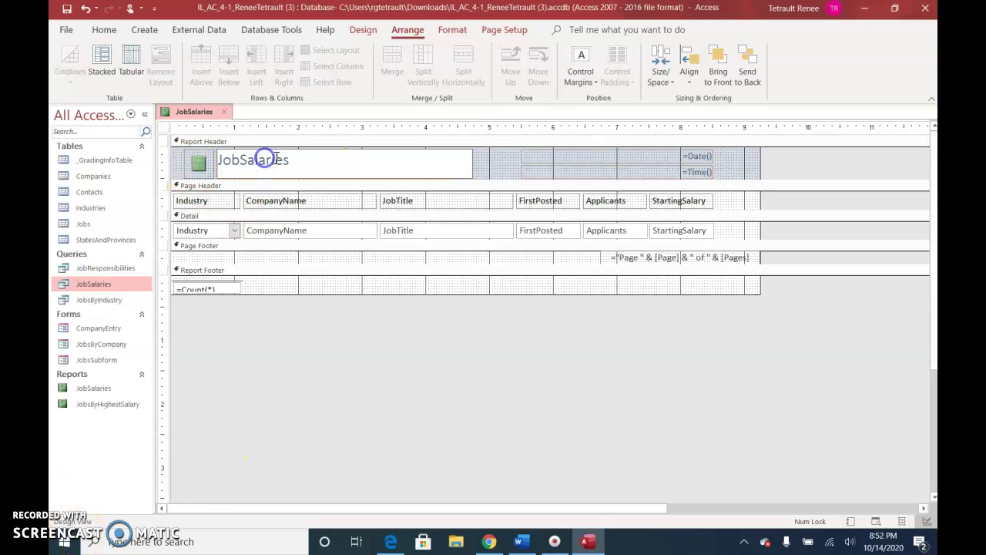
{"action": "left_click", "coordinate": [229, 162]}
{"action": "left_click", "coordinate": [240, 162]}
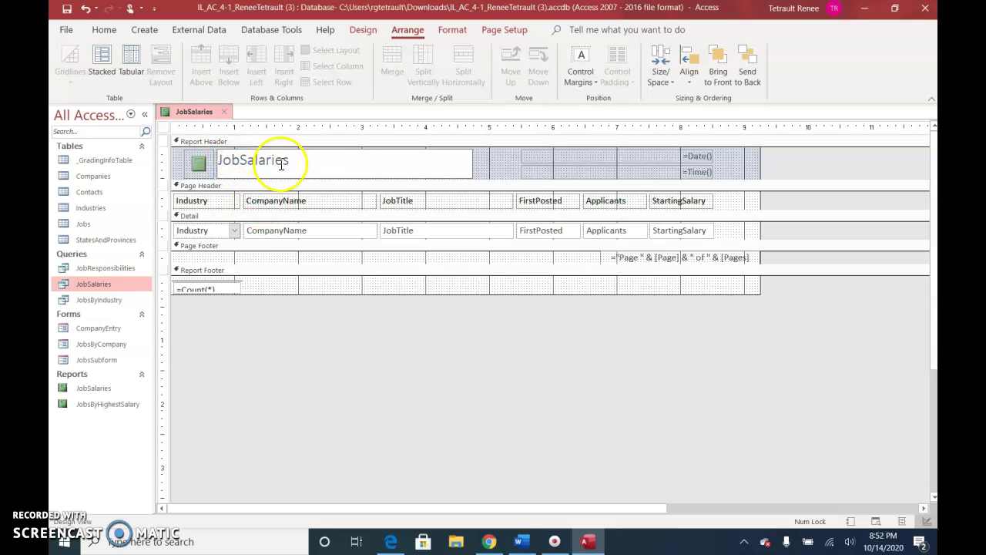
{"action": "left_click", "coordinate": [453, 31]}
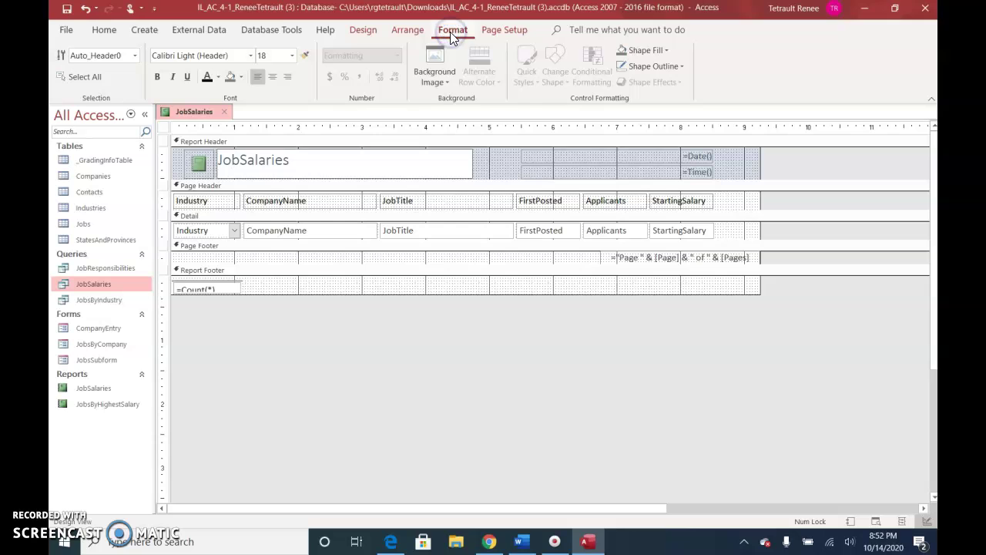
{"action": "left_click", "coordinate": [219, 80]}
{"action": "left_click", "coordinate": [222, 91]}
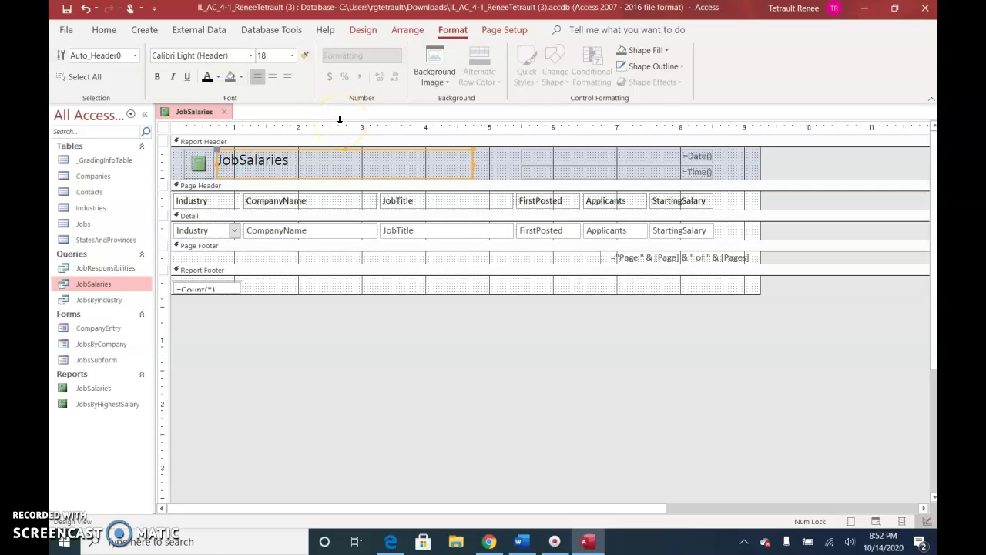
Step: Set the report title's font size to 24 and change its text to Job Salaries
{"action": "left_click", "coordinate": [291, 55]}
{"action": "left_click", "coordinate": [267, 231]}
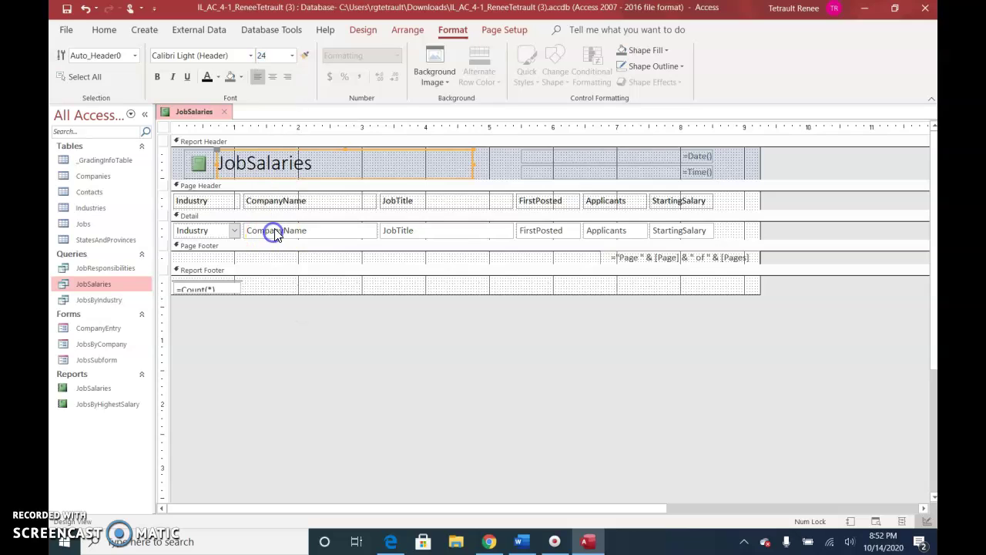
{"action": "left_click", "coordinate": [250, 163]}
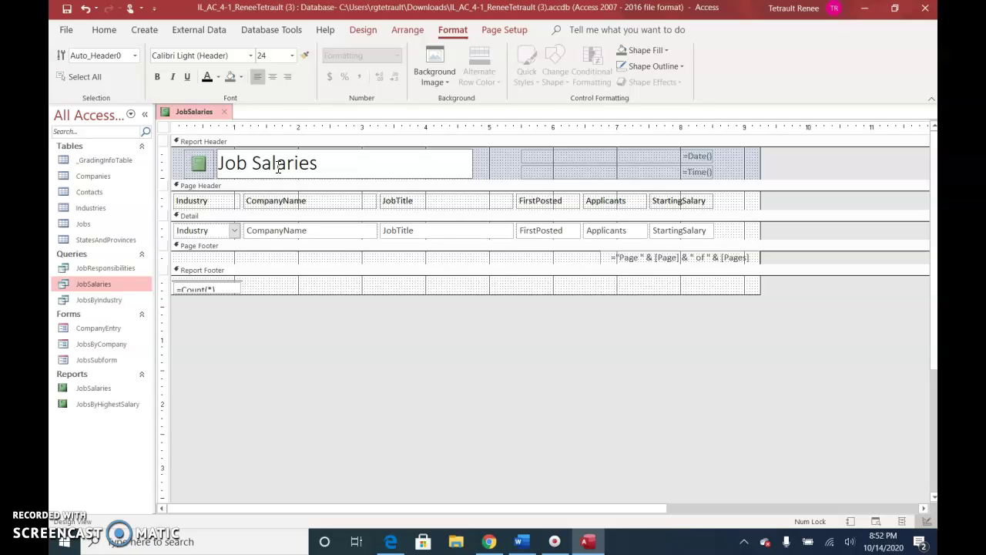
{"action": "left_click", "coordinate": [284, 164]}
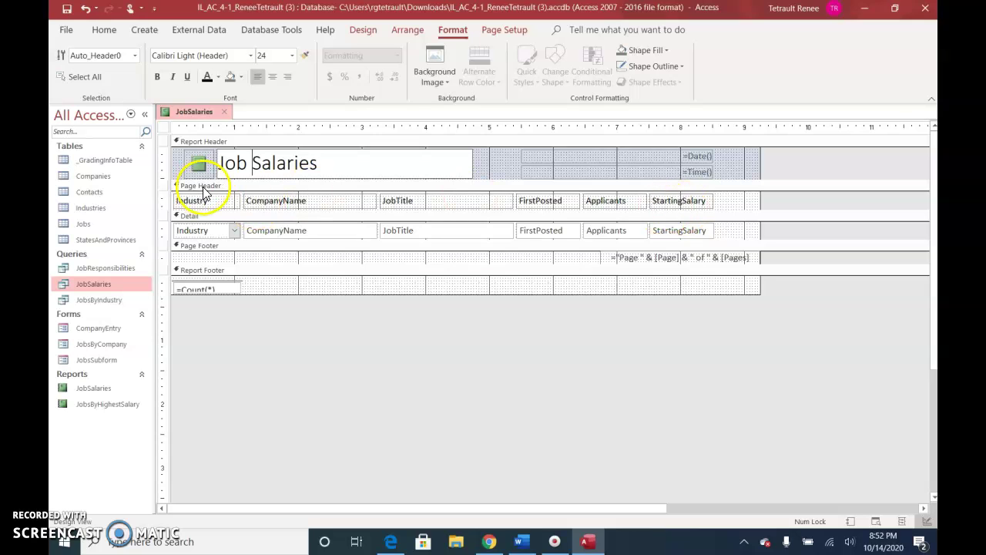
Step: Give the StartingSalary text box in the Detail section a light green background and save the report
{"action": "left_click", "coordinate": [679, 232]}
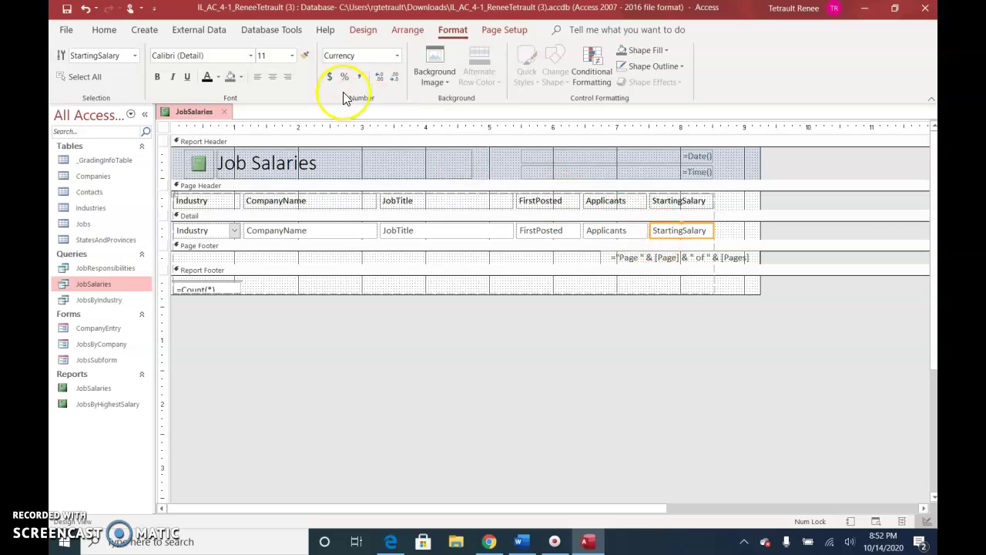
{"action": "left_click", "coordinate": [238, 76]}
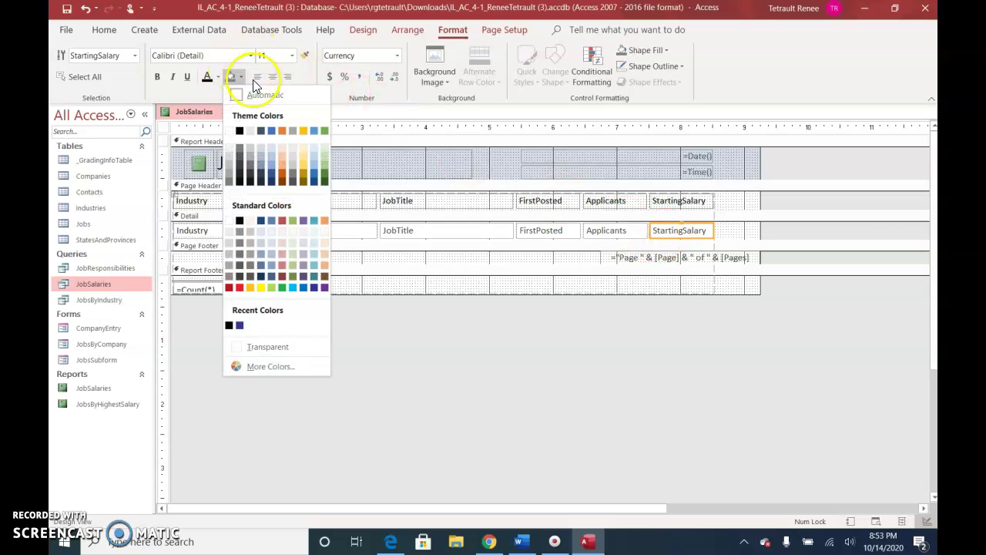
{"action": "left_click", "coordinate": [294, 245]}
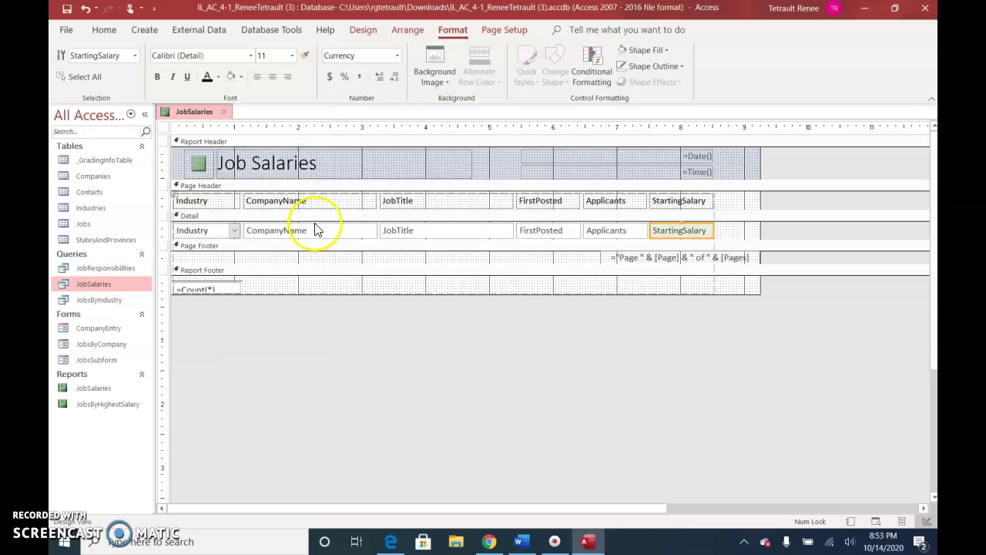
{"action": "right_click", "coordinate": [197, 113]}
{"action": "left_click", "coordinate": [205, 122]}
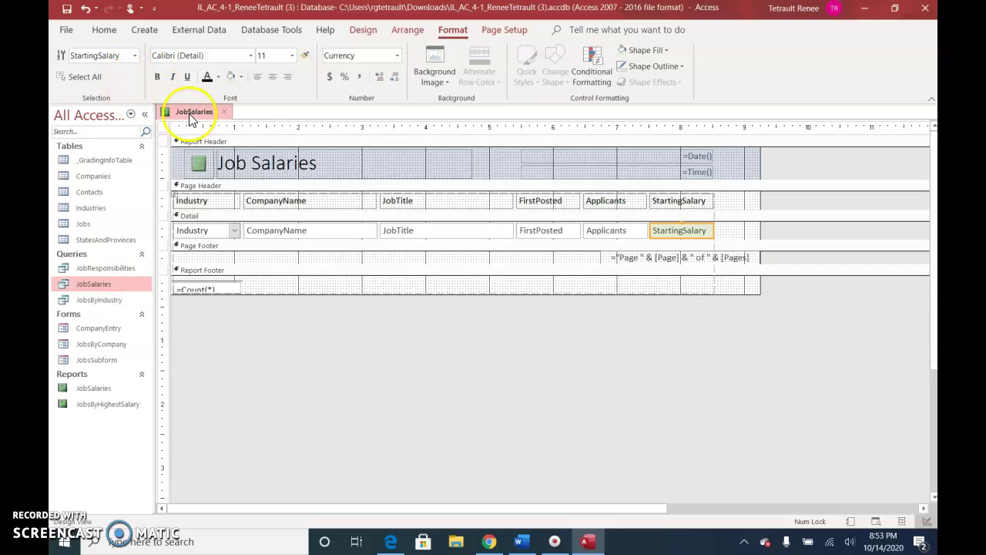
Step: Review the pages of the JobSalaries report in Print Preview through page 5 and close the report
{"action": "right_click", "coordinate": [188, 111]}
{"action": "left_click", "coordinate": [238, 239]}
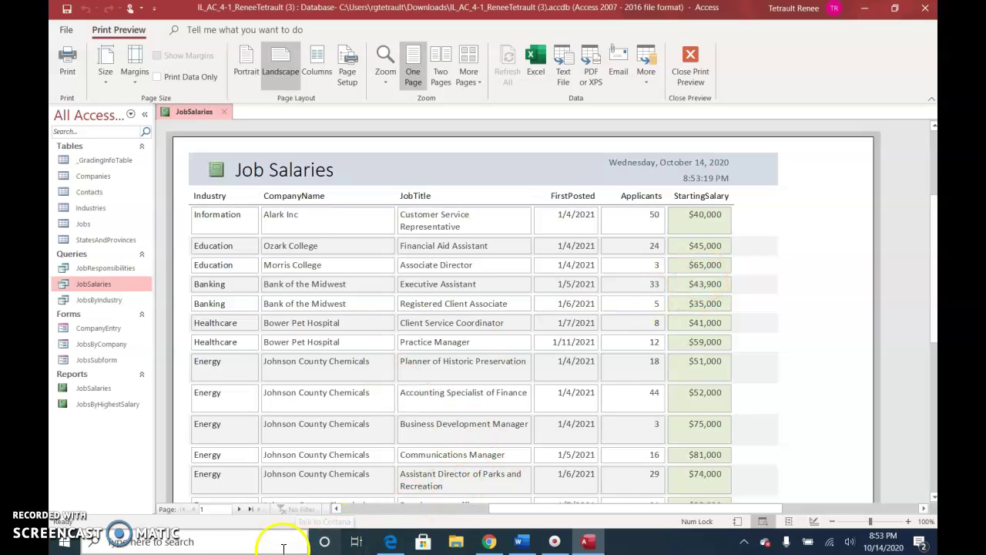
{"action": "left_click", "coordinate": [241, 508]}
{"action": "left_click", "coordinate": [241, 508]}
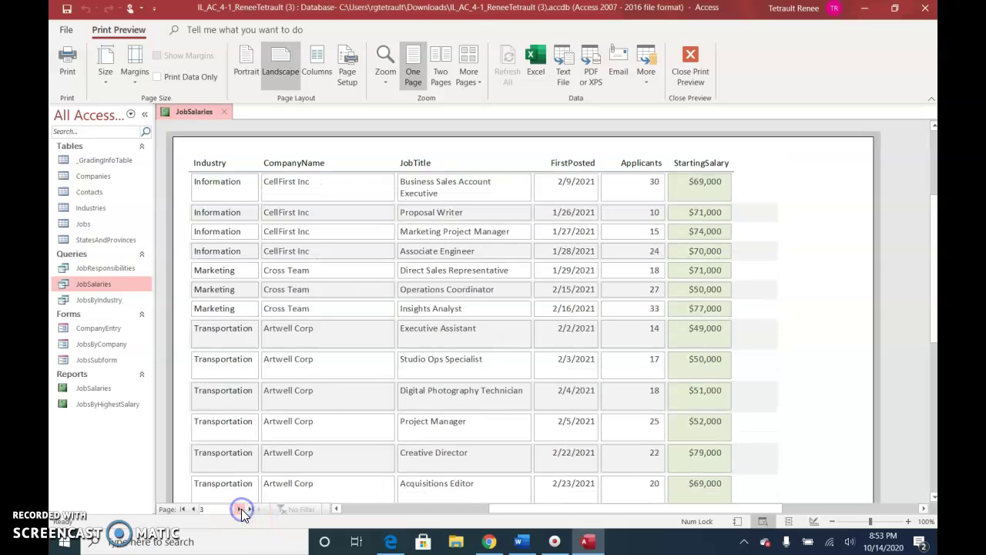
{"action": "left_click", "coordinate": [241, 508]}
{"action": "left_click", "coordinate": [241, 509]}
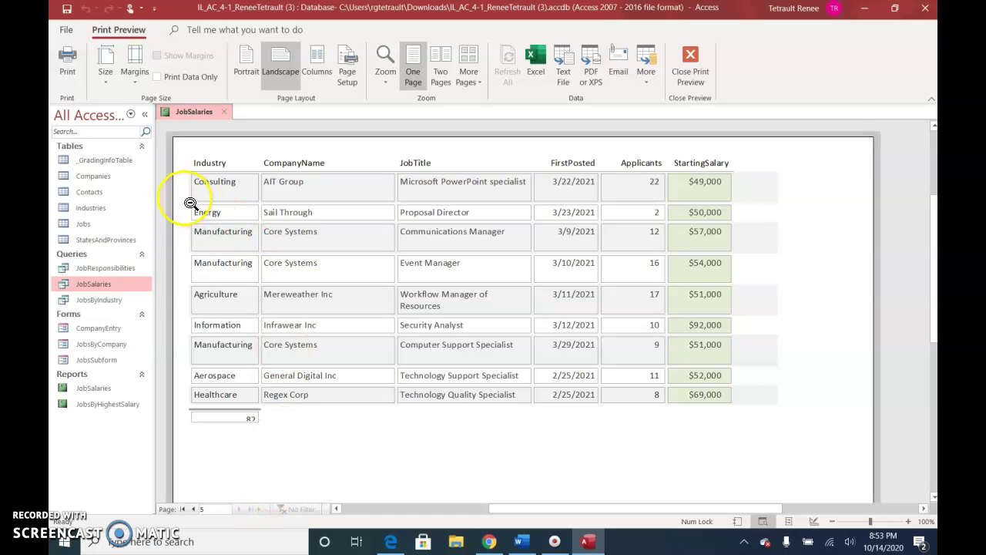
{"action": "right_click", "coordinate": [181, 113]}
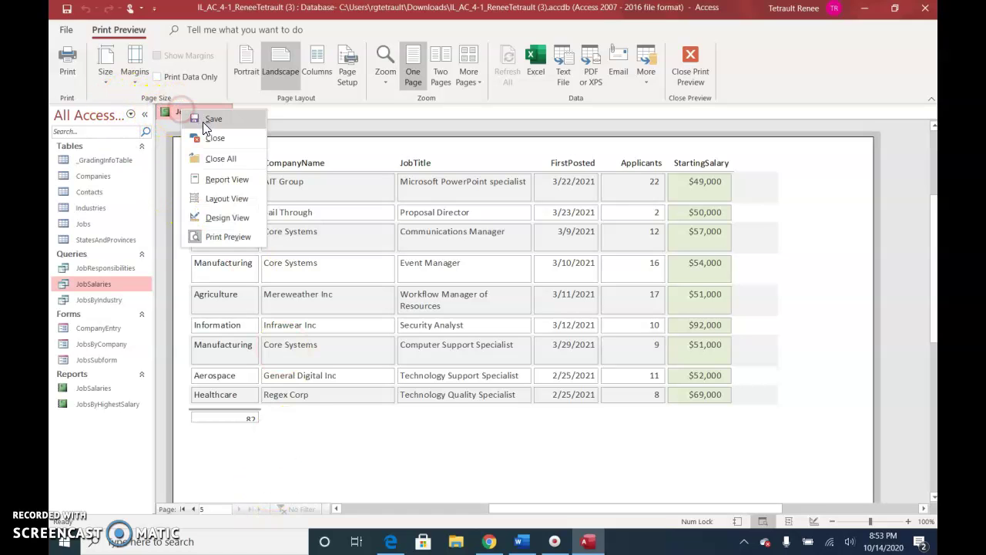
{"action": "left_click", "coordinate": [206, 137]}
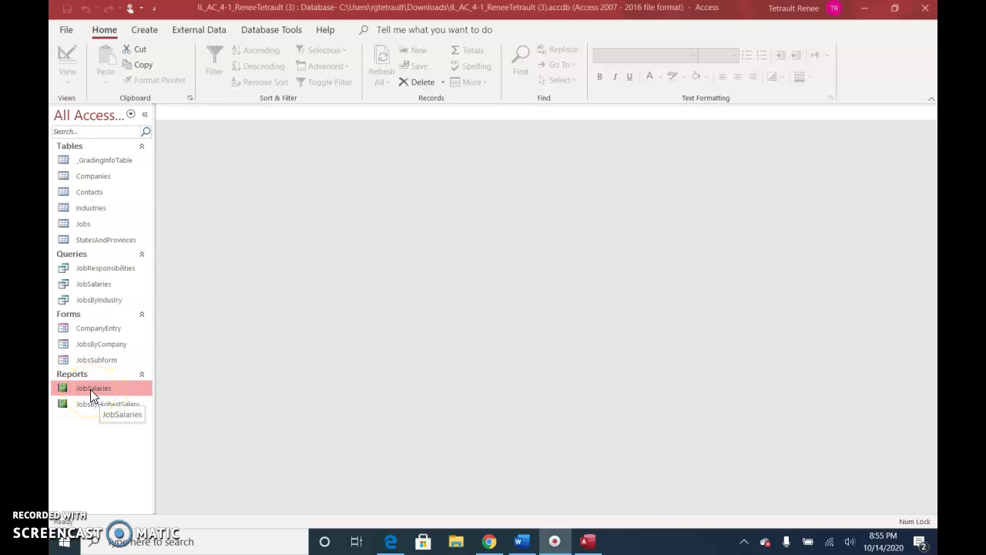
Step: Open the JobSalaries report in Design View, group the date and time controls and nudge them slightly to the right
{"action": "right_click", "coordinate": [90, 389]}
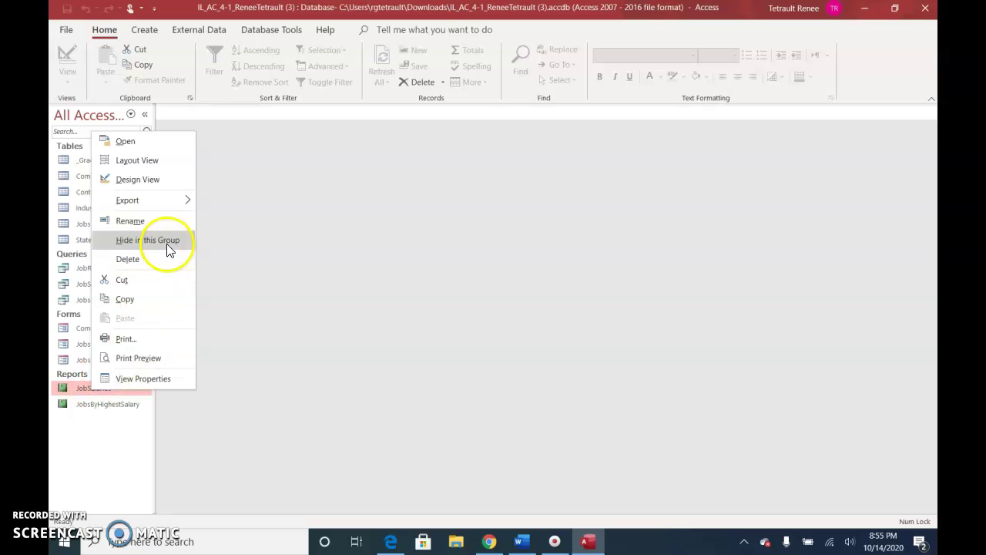
{"action": "left_click", "coordinate": [157, 177]}
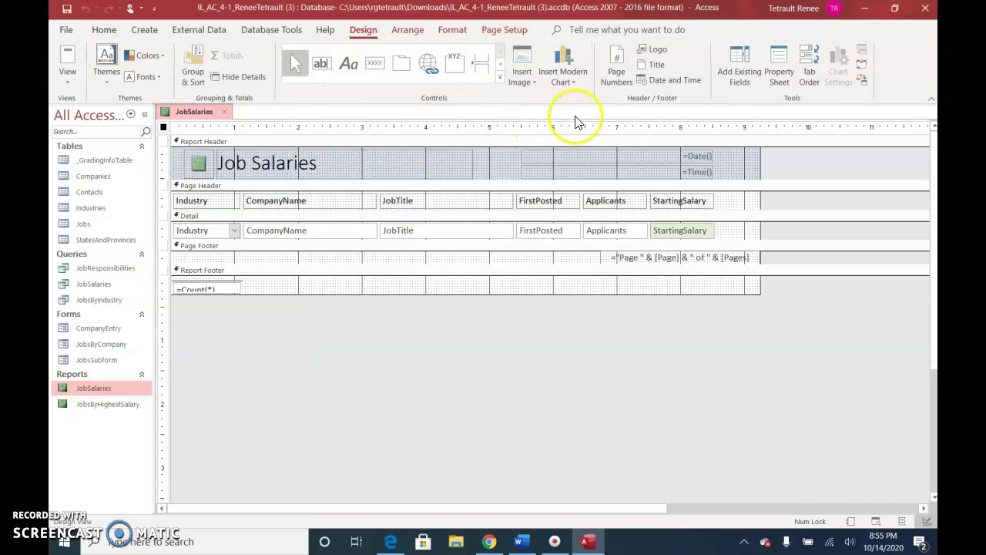
{"action": "left_click", "coordinate": [619, 155]}
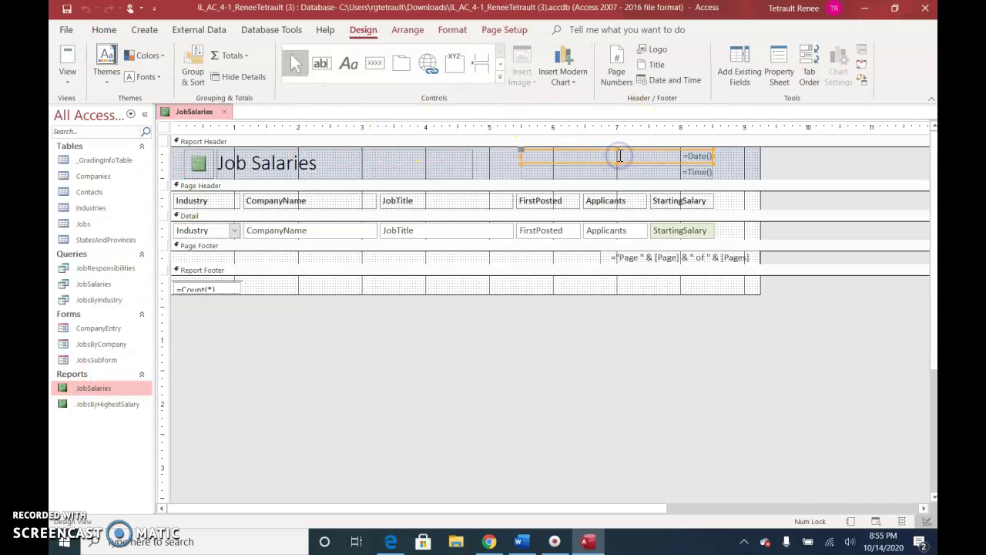
{"action": "left_click", "coordinate": [655, 177]}
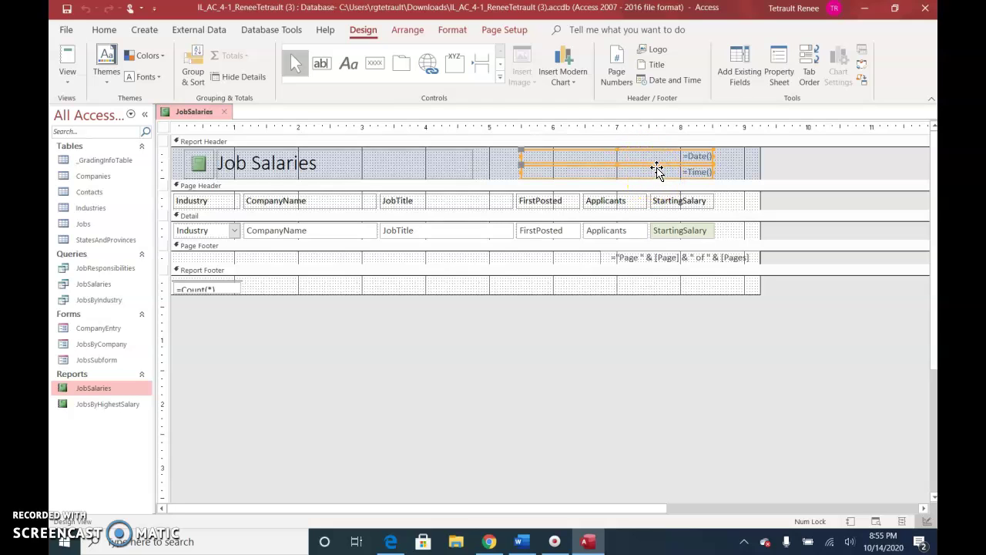
{"action": "left_click", "coordinate": [643, 98]}
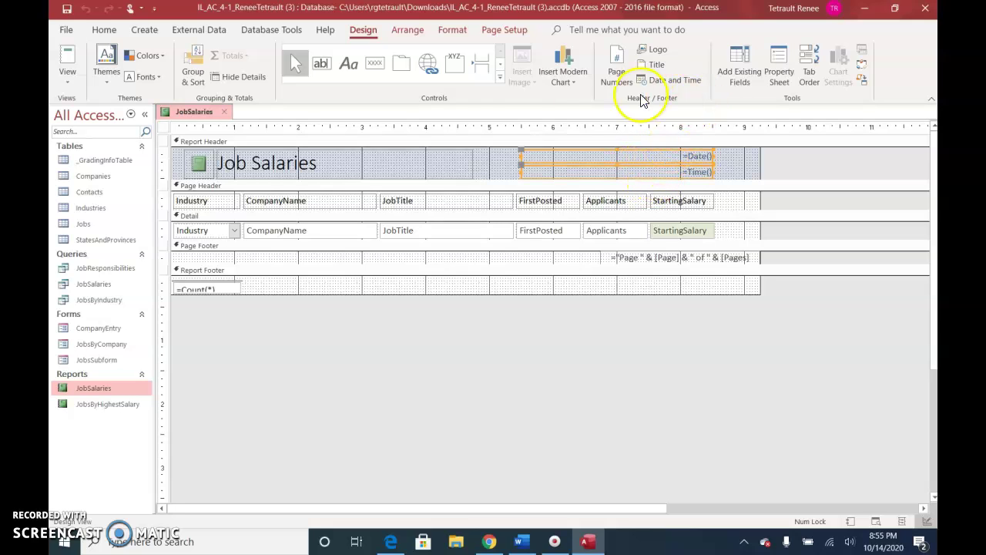
{"action": "left_click", "coordinate": [420, 39]}
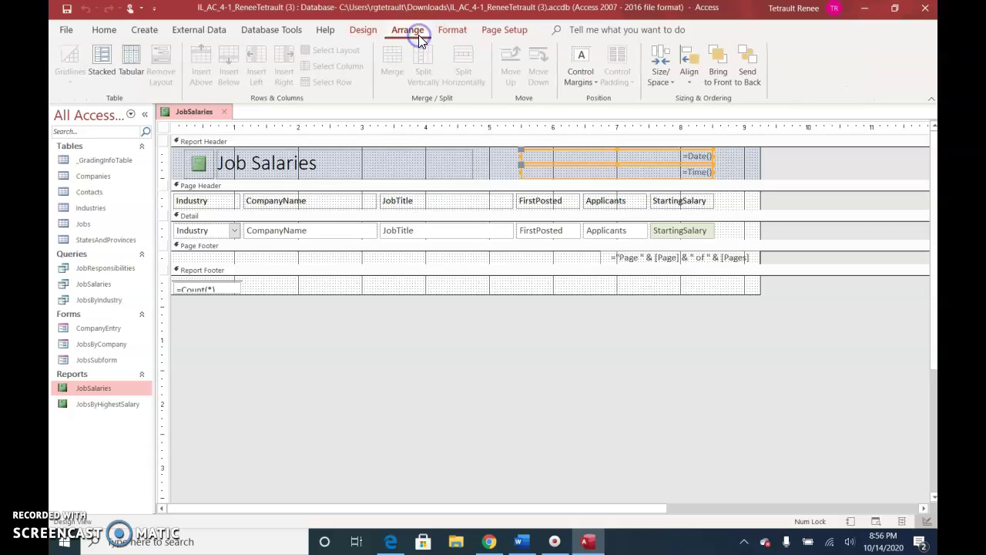
{"action": "left_click", "coordinate": [656, 77]}
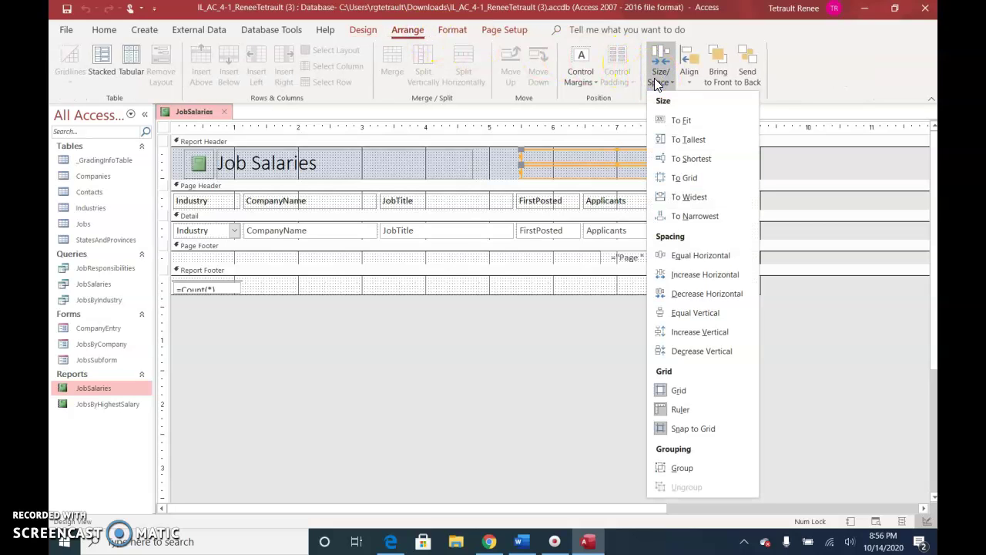
{"action": "left_click", "coordinate": [680, 468]}
{"action": "key", "text": "Right"}
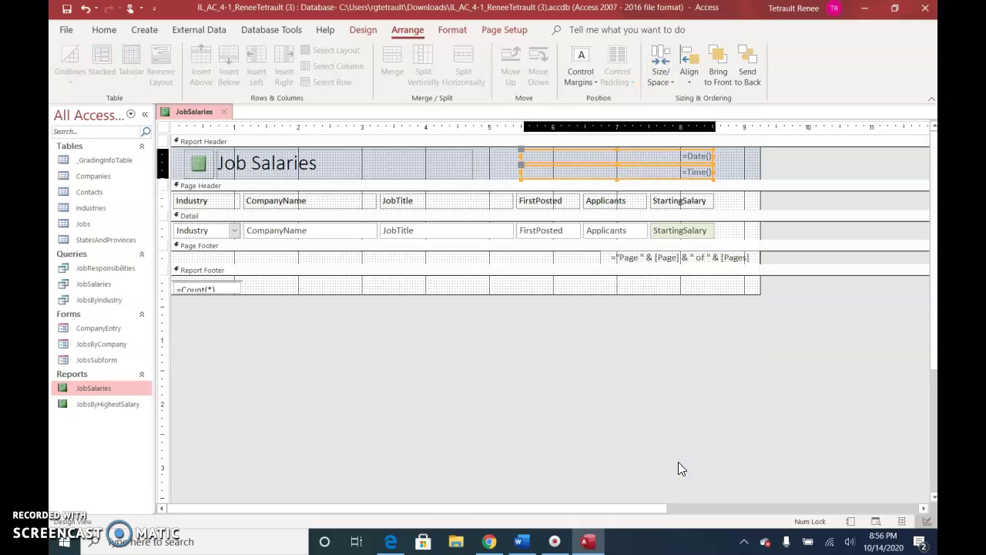
{"action": "left_click", "coordinate": [653, 493]}
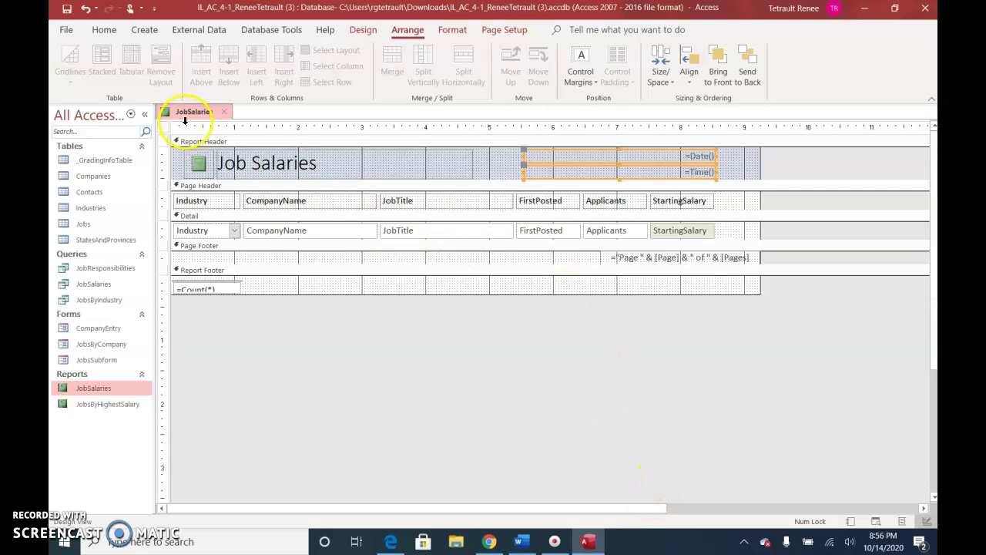
Step: Save and close the JobSalaries report
{"action": "right_click", "coordinate": [187, 112]}
{"action": "left_click", "coordinate": [201, 116]}
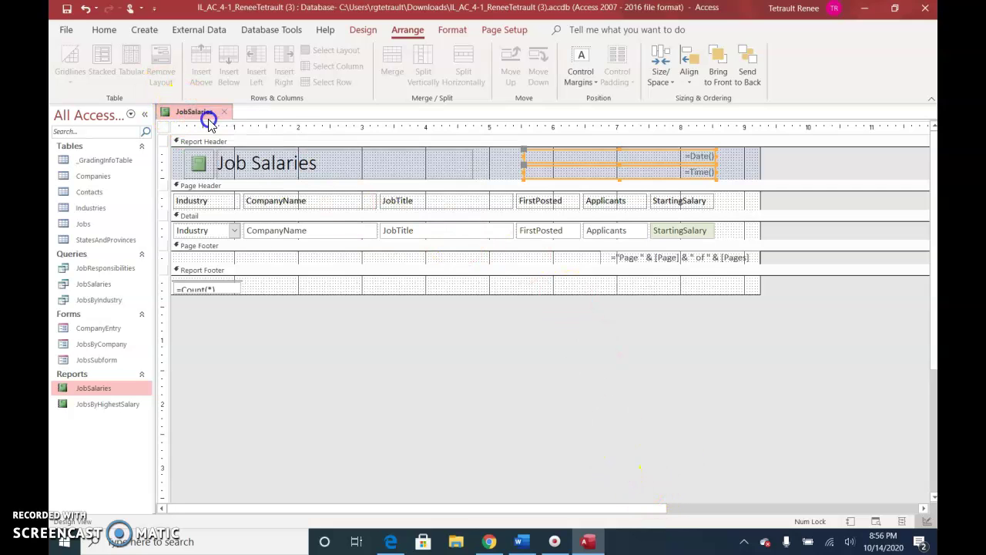
{"action": "right_click", "coordinate": [200, 117]}
{"action": "left_click", "coordinate": [225, 144]}
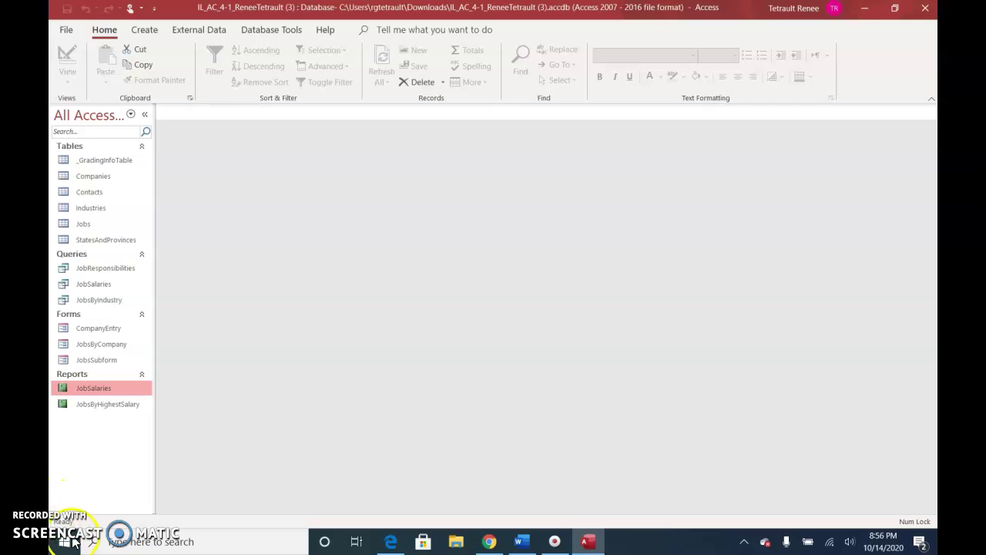
Step: Open the JobsByHighestSalary report in Design View and bring up the conditional formatting rules for the StartingSalary text box in the Detail section
{"action": "right_click", "coordinate": [115, 412]}
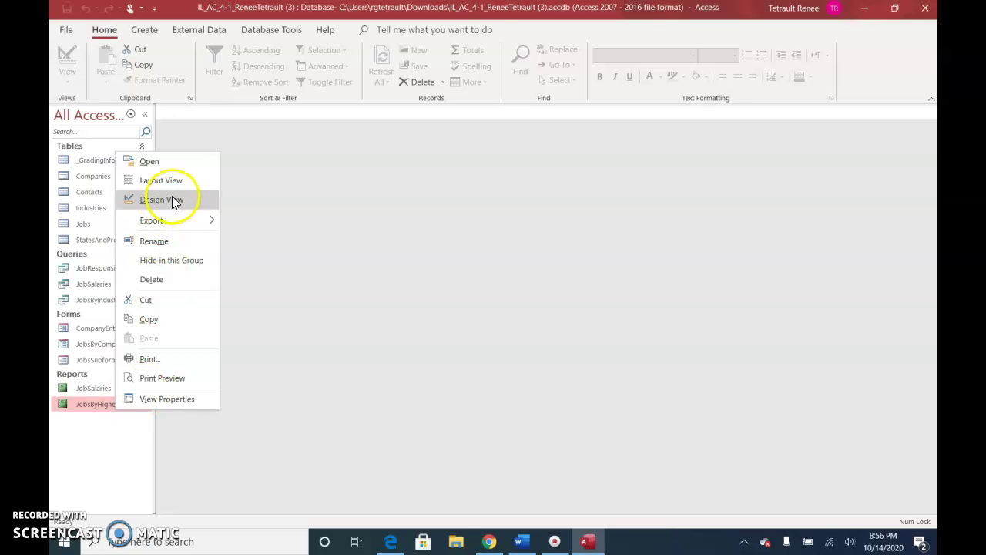
{"action": "left_click", "coordinate": [166, 200]}
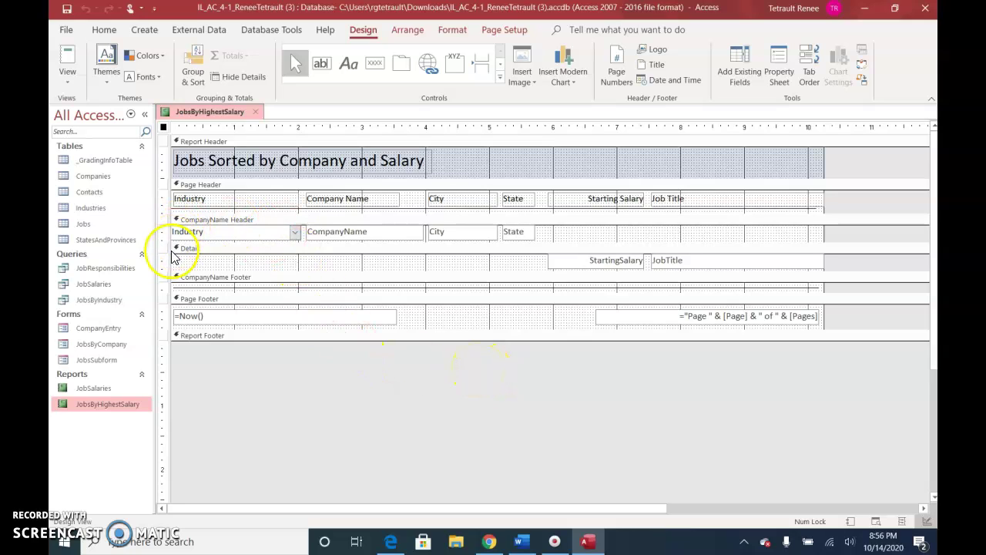
{"action": "left_click", "coordinate": [593, 266]}
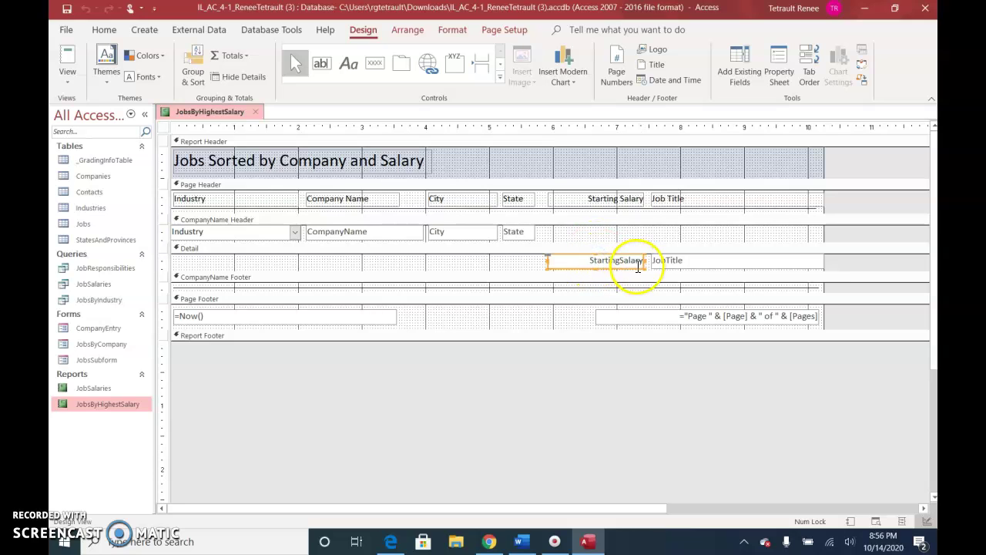
{"action": "left_click", "coordinate": [461, 30]}
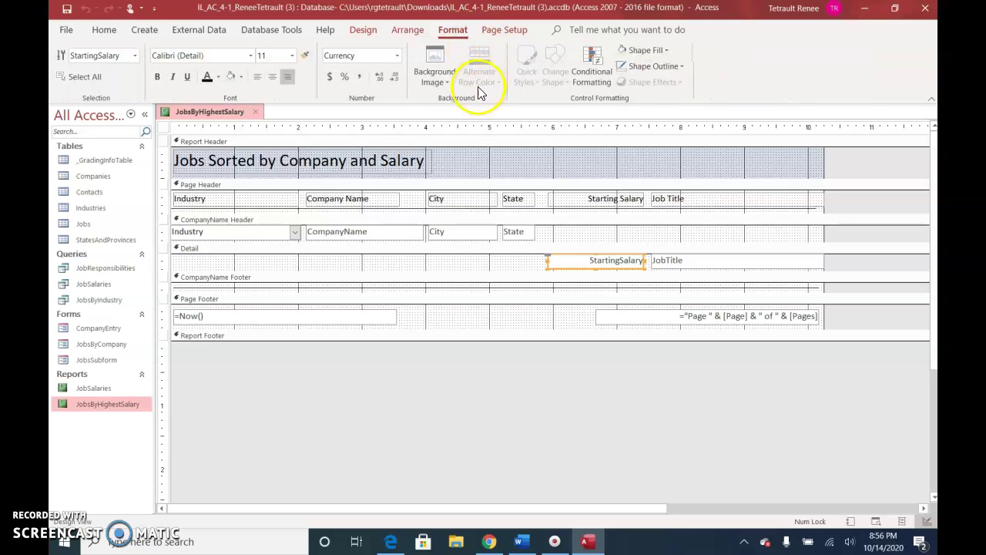
{"action": "left_click", "coordinate": [578, 69]}
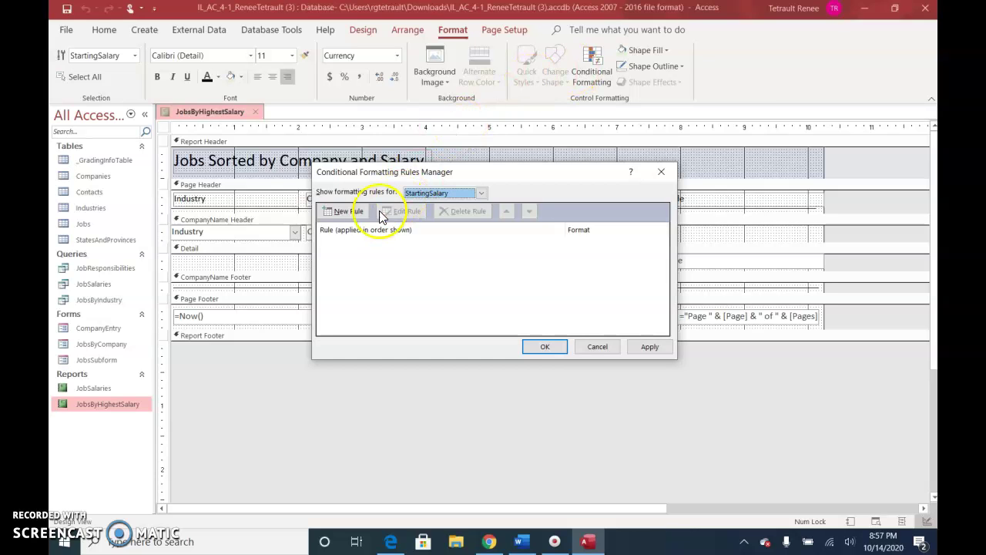
Step: Add a StartingSalary formatting rule that gives field values between 0 and 49999 a yellow background
{"action": "left_click", "coordinate": [348, 211]}
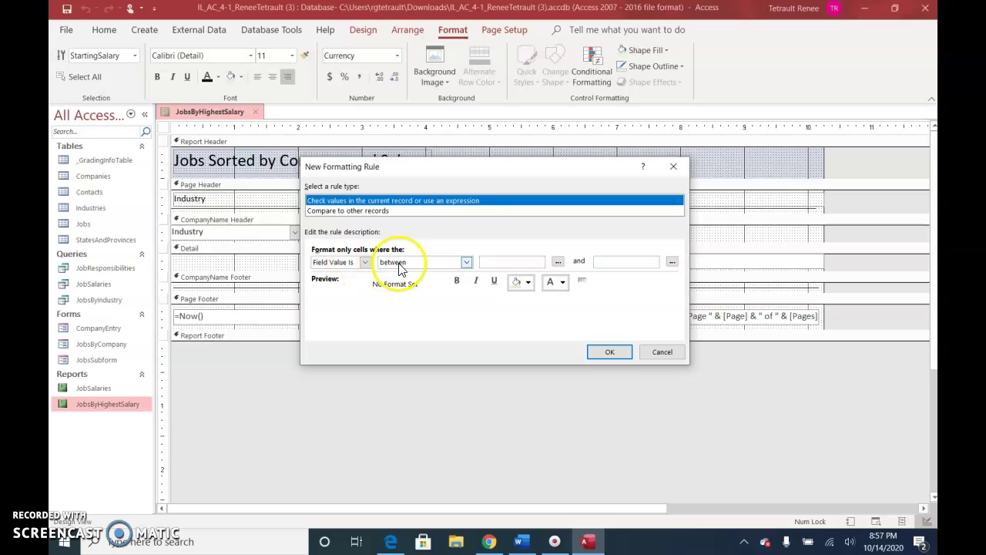
{"action": "left_click", "coordinate": [521, 260]}
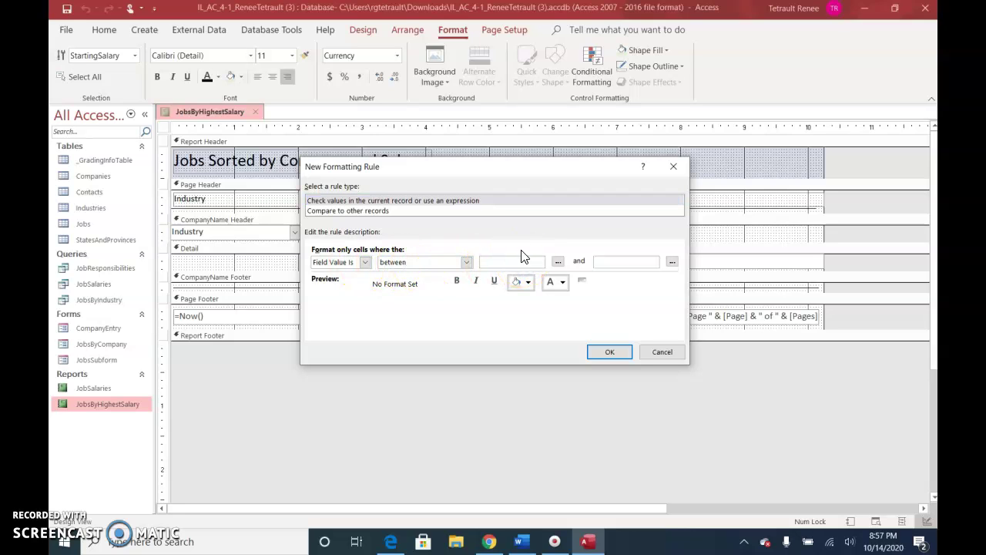
{"action": "type", "text": "0"}
{"action": "left_click", "coordinate": [639, 263]}
{"action": "left_click", "coordinate": [529, 282]}
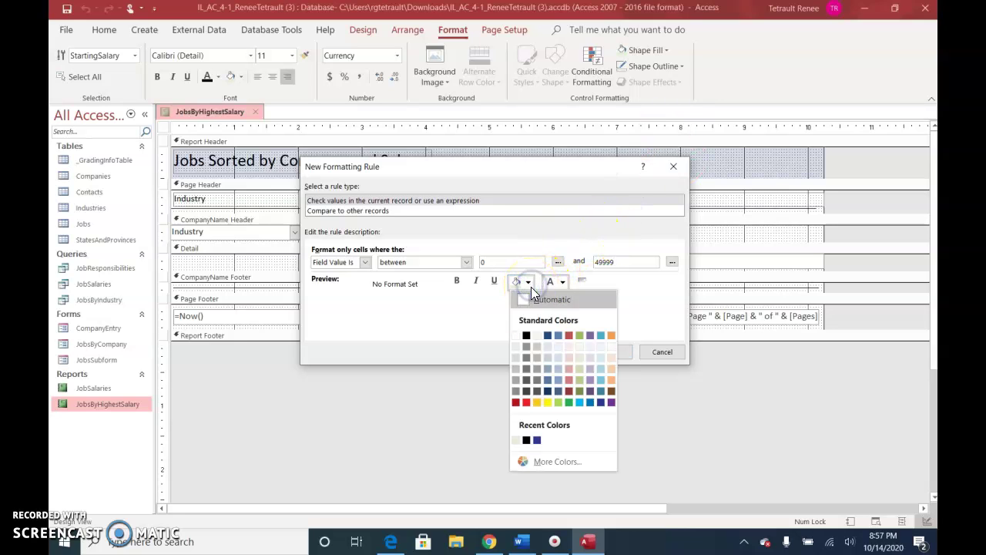
{"action": "left_click", "coordinate": [547, 403]}
{"action": "left_click", "coordinate": [622, 355]}
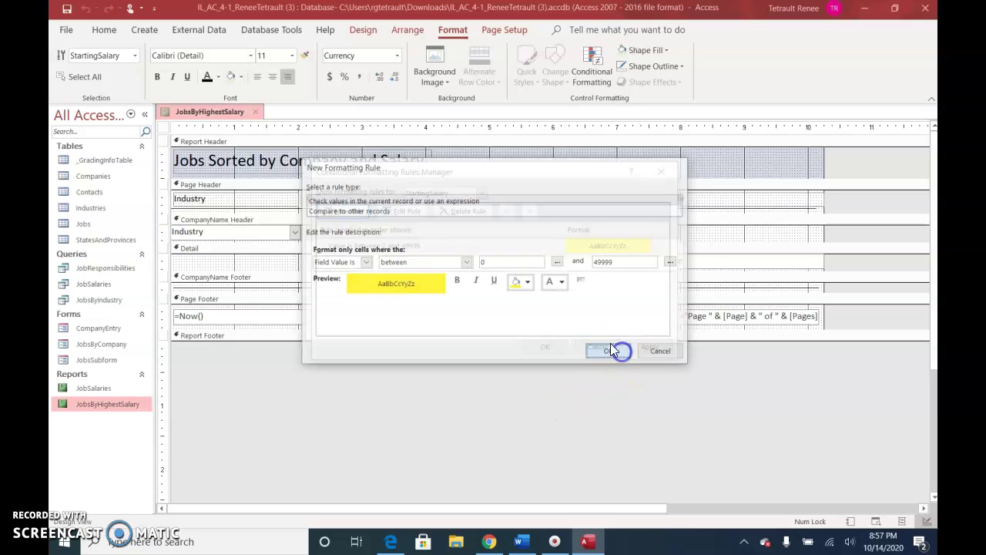
Step: Add a second StartingSalary rule that gives field values between 50000 and 69999 a light green background
{"action": "left_click", "coordinate": [354, 215]}
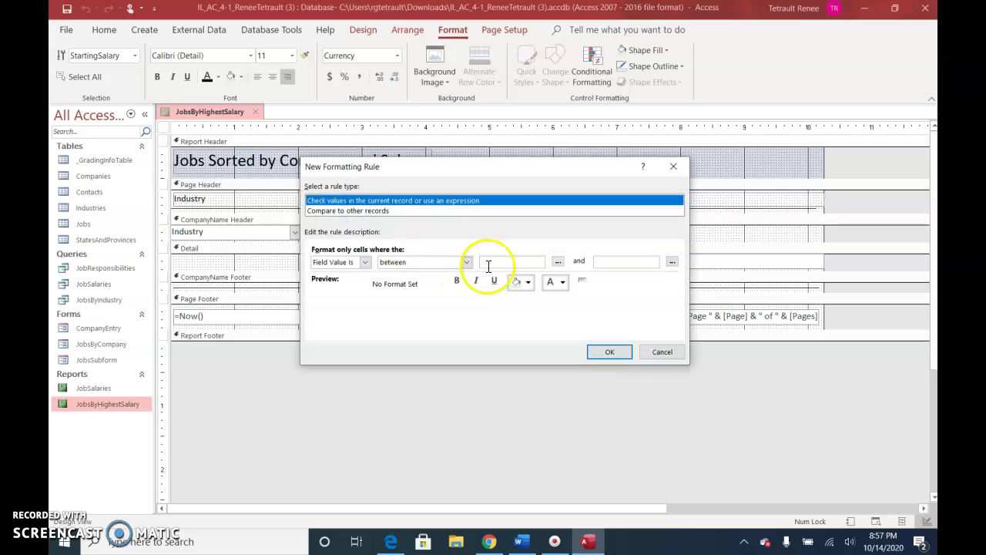
{"action": "left_click", "coordinate": [520, 263]}
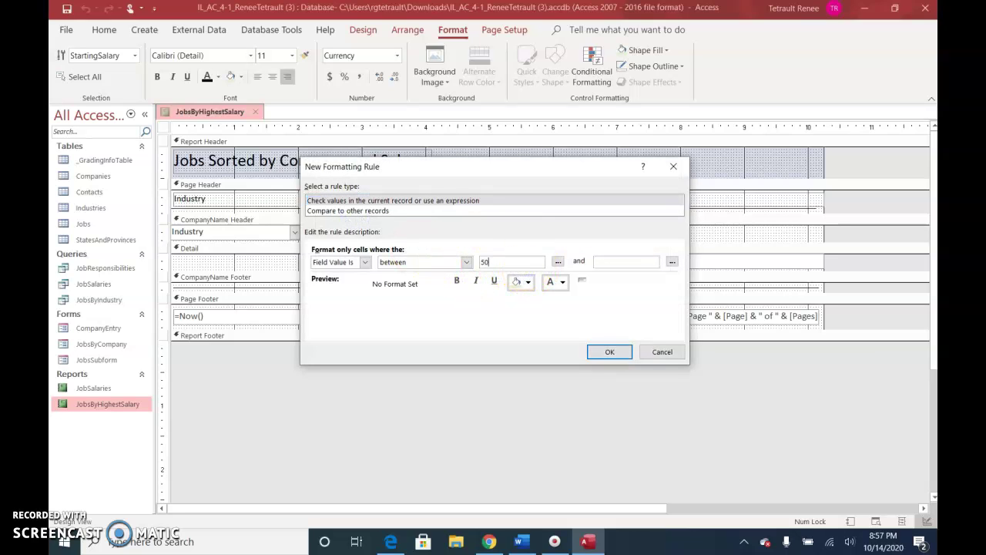
{"action": "left_click", "coordinate": [594, 262]}
{"action": "type", "text": "69"}
{"action": "left_click", "coordinate": [558, 280]}
{"action": "left_click", "coordinate": [526, 283]}
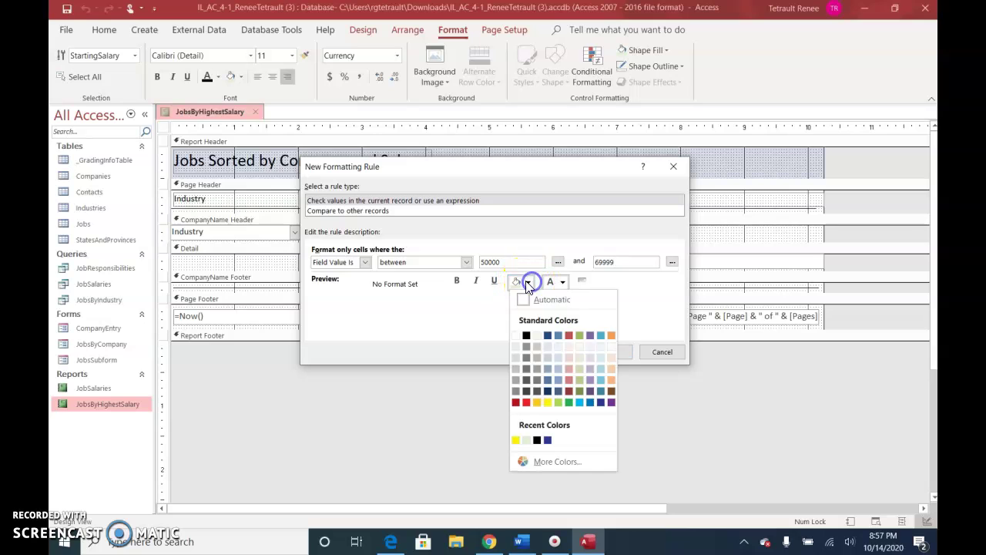
{"action": "left_click", "coordinate": [562, 402]}
{"action": "left_click", "coordinate": [624, 354]}
Step: Add a third StartingSalary rule with a light blue background for field values greater than or equal to 70000, and accept all rules
{"action": "left_click", "coordinate": [345, 211]}
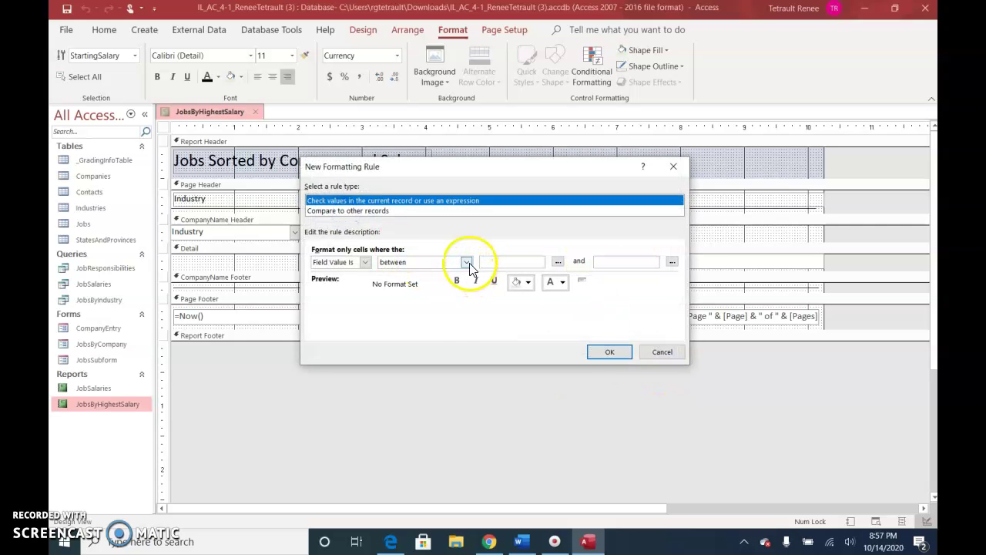
{"action": "left_click", "coordinate": [467, 262]}
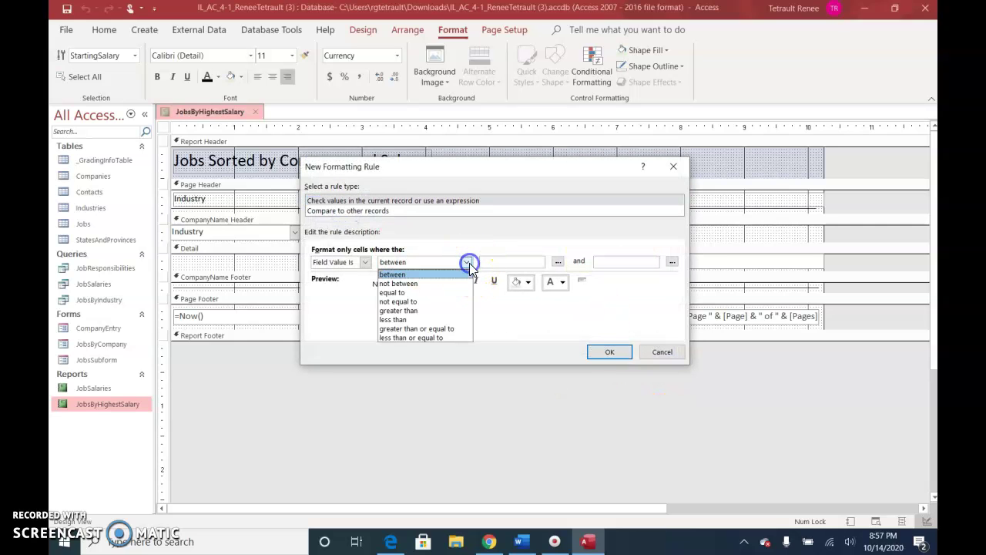
{"action": "left_click", "coordinate": [451, 333]}
{"action": "left_click", "coordinate": [513, 263]}
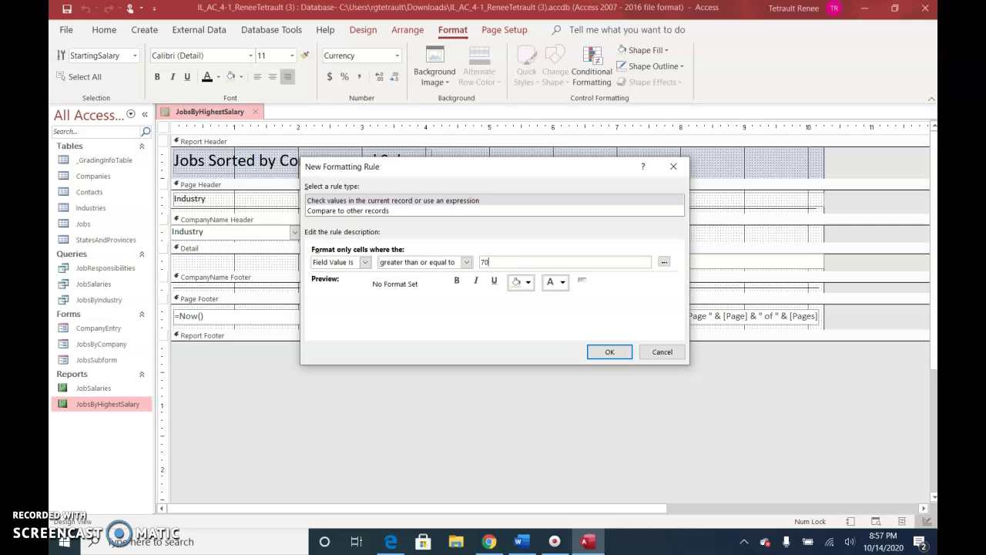
{"action": "left_click", "coordinate": [528, 282]}
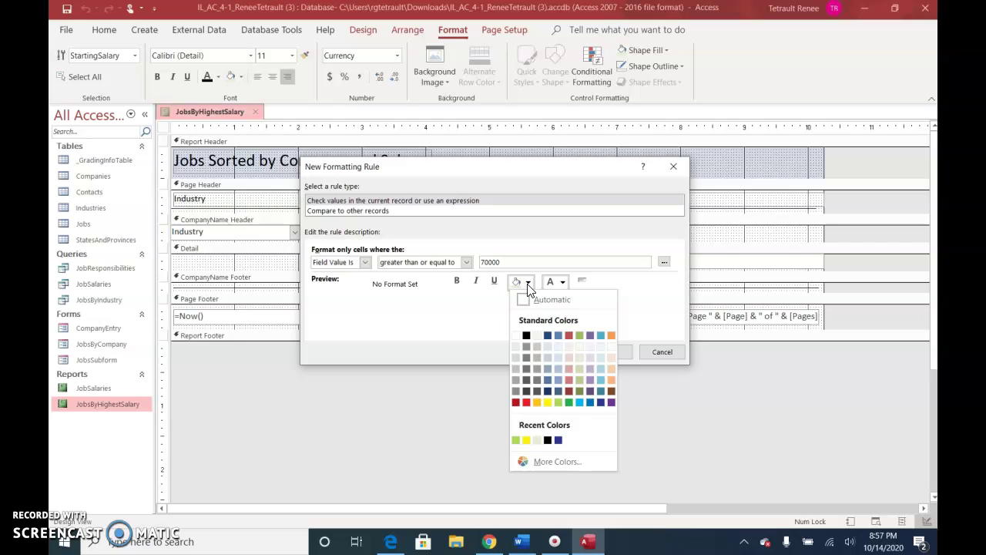
{"action": "left_click_drag", "start_coordinate": [597, 427], "coordinate": [585, 409]}
{"action": "left_click", "coordinate": [582, 403]}
{"action": "left_click", "coordinate": [628, 352]}
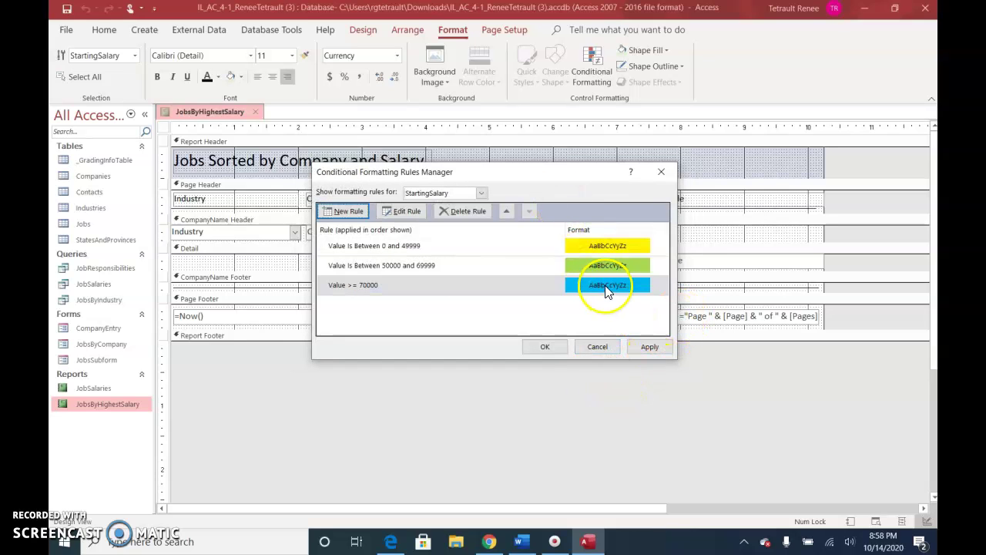
{"action": "left_click", "coordinate": [545, 347]}
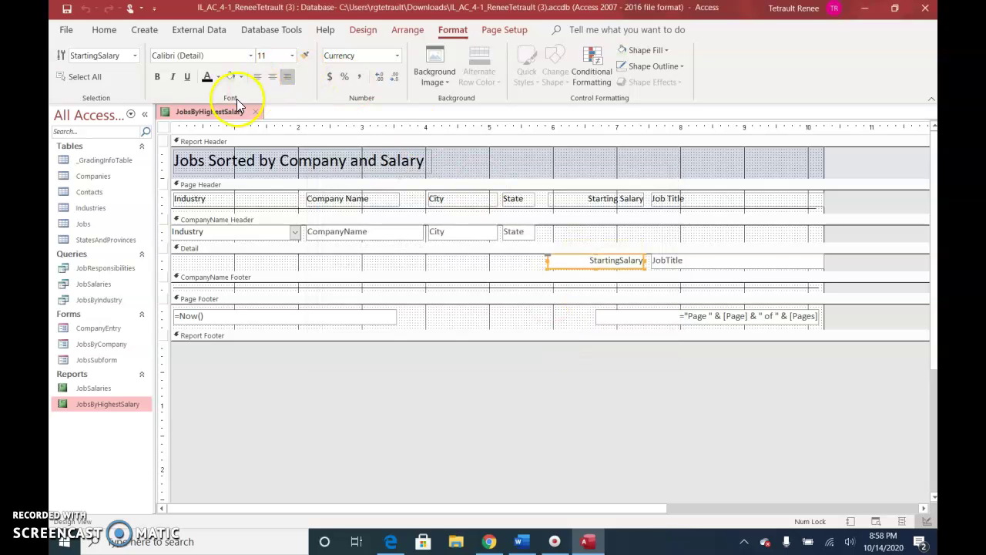
Step: Check the salary colors of the JobsByHighestSalary report in Print Preview, then save and close it
{"action": "right_click", "coordinate": [220, 112]}
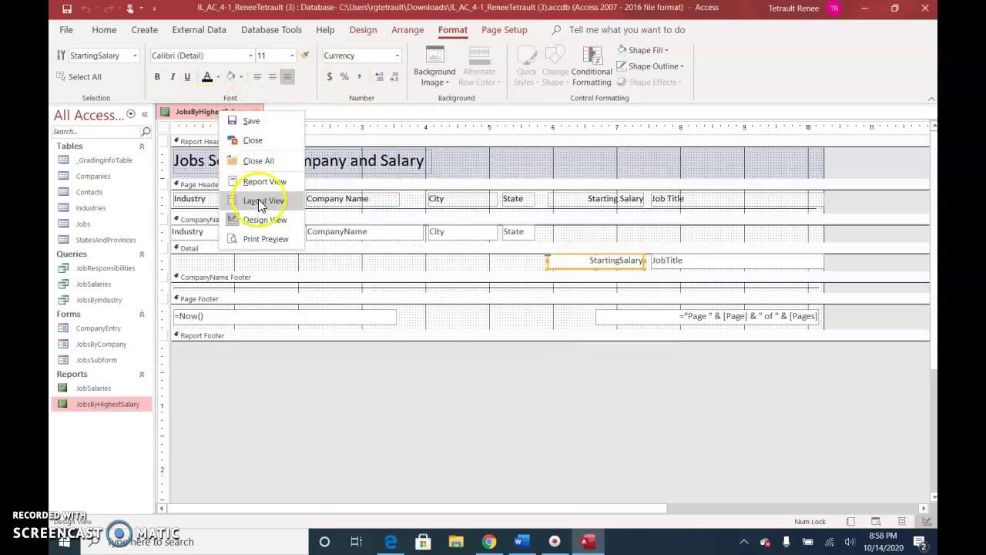
{"action": "left_click", "coordinate": [264, 239]}
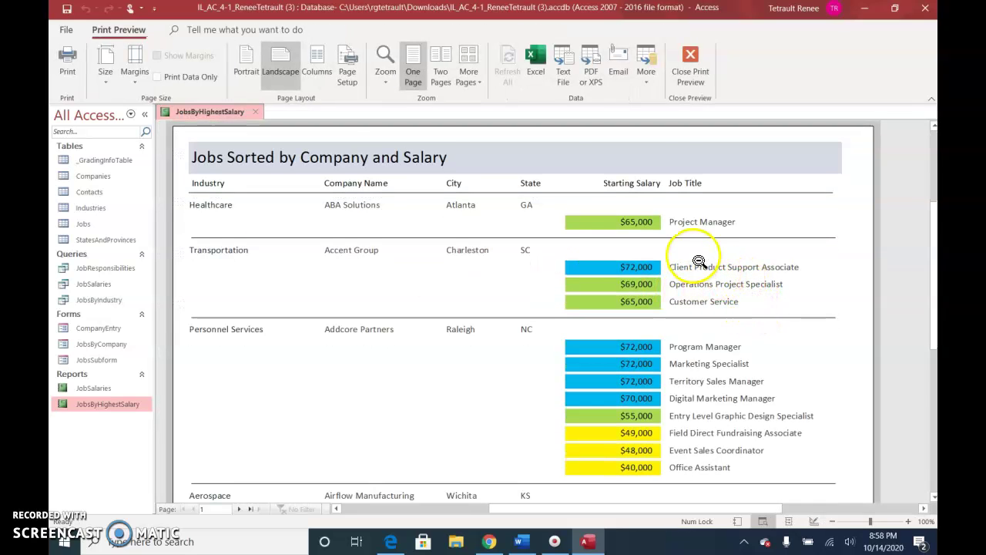
{"action": "right_click", "coordinate": [209, 111]}
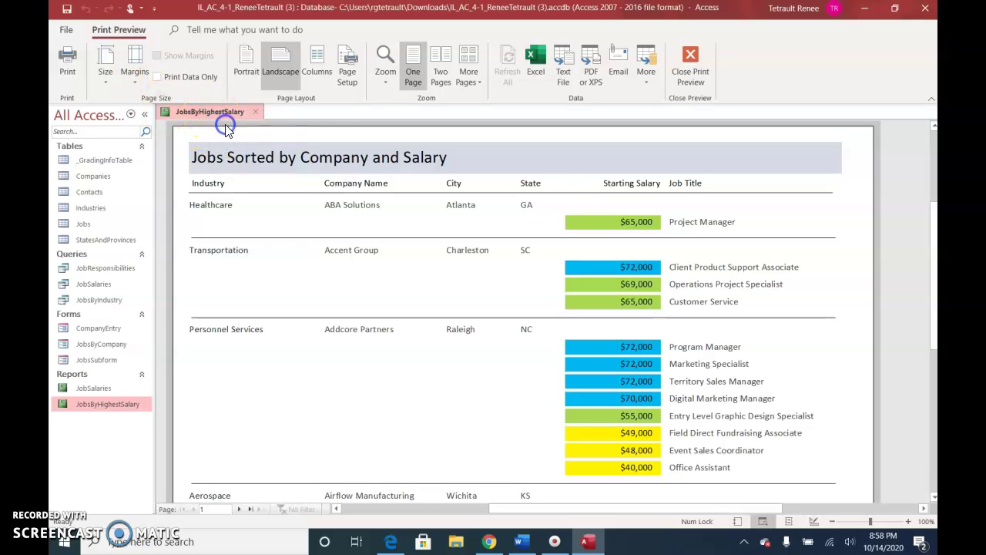
{"action": "right_click", "coordinate": [221, 112]}
{"action": "left_click", "coordinate": [239, 146]}
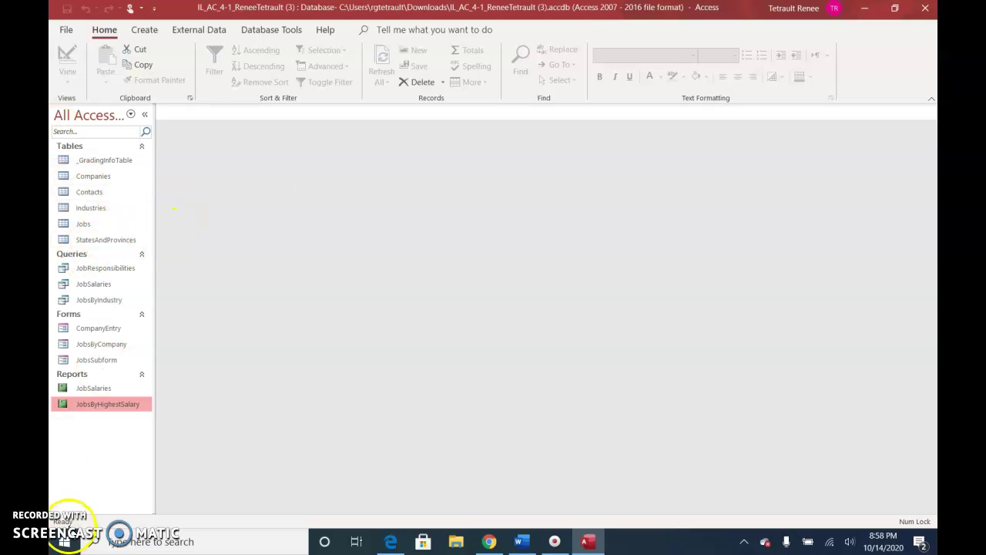
Step: Open the JobsByCompany form in Design View and apply the green second Office theme to this object only
{"action": "right_click", "coordinate": [105, 346]}
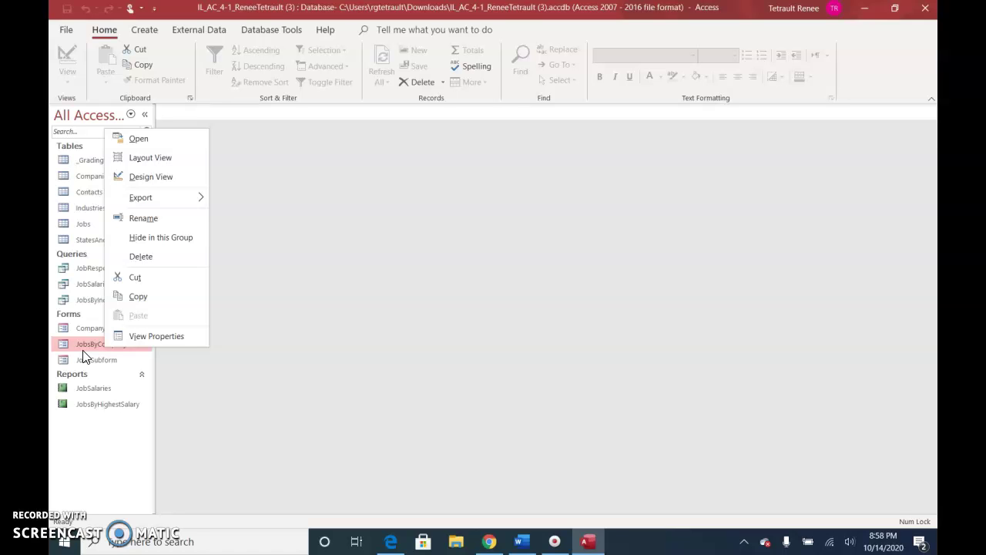
{"action": "left_click", "coordinate": [148, 176]}
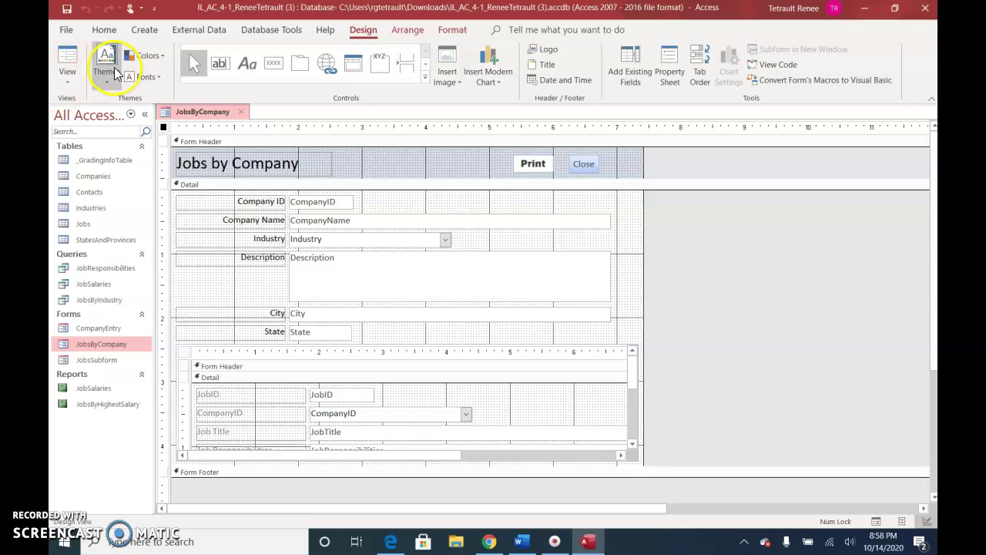
{"action": "left_click", "coordinate": [114, 67]}
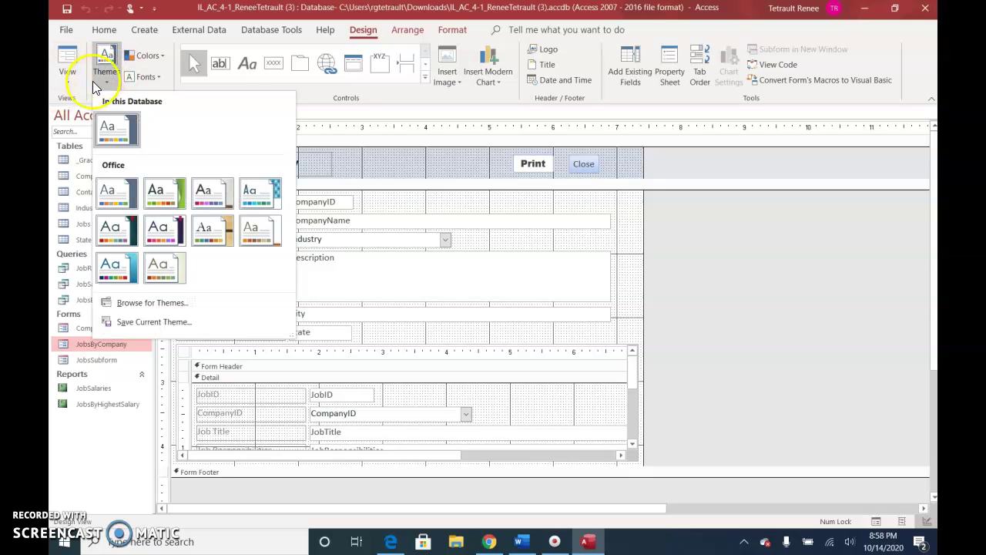
{"action": "right_click", "coordinate": [150, 194]}
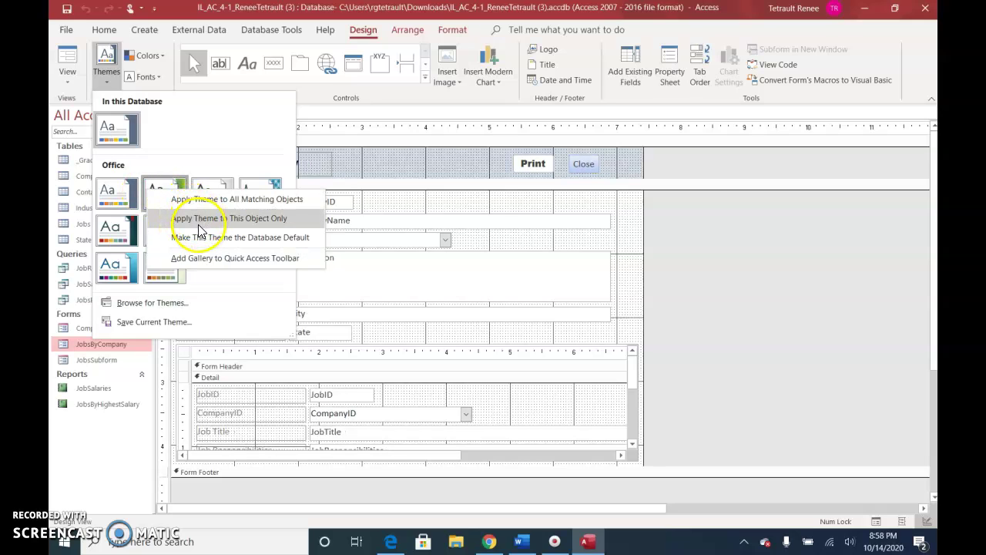
{"action": "left_click", "coordinate": [233, 225]}
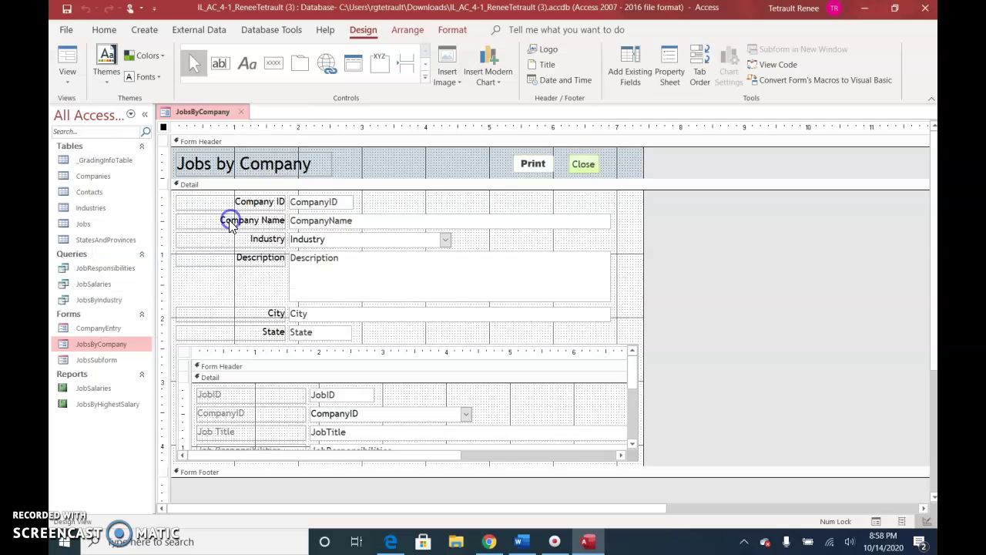
Step: Apply the Arial font scheme to the JobsByCompany form only
{"action": "left_click", "coordinate": [143, 76]}
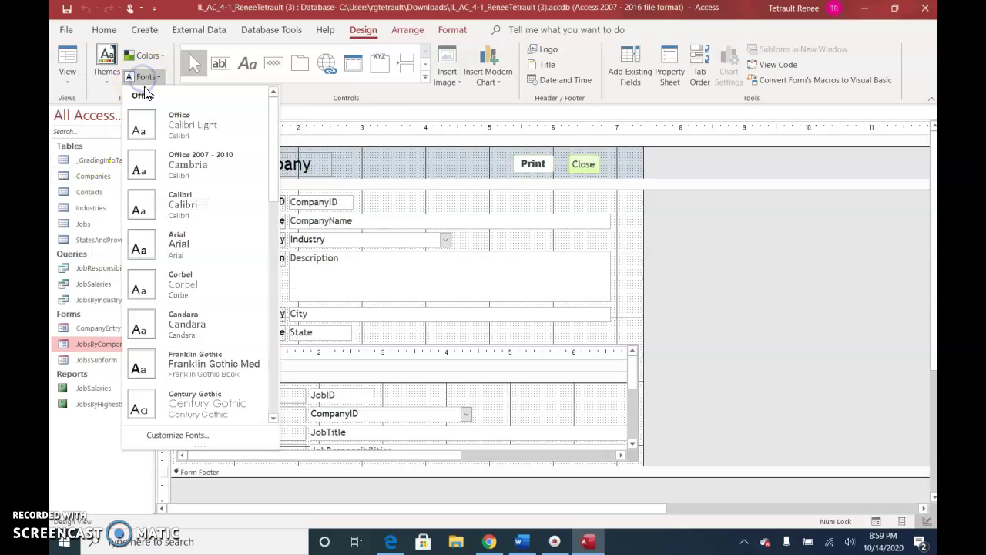
{"action": "right_click", "coordinate": [174, 255]}
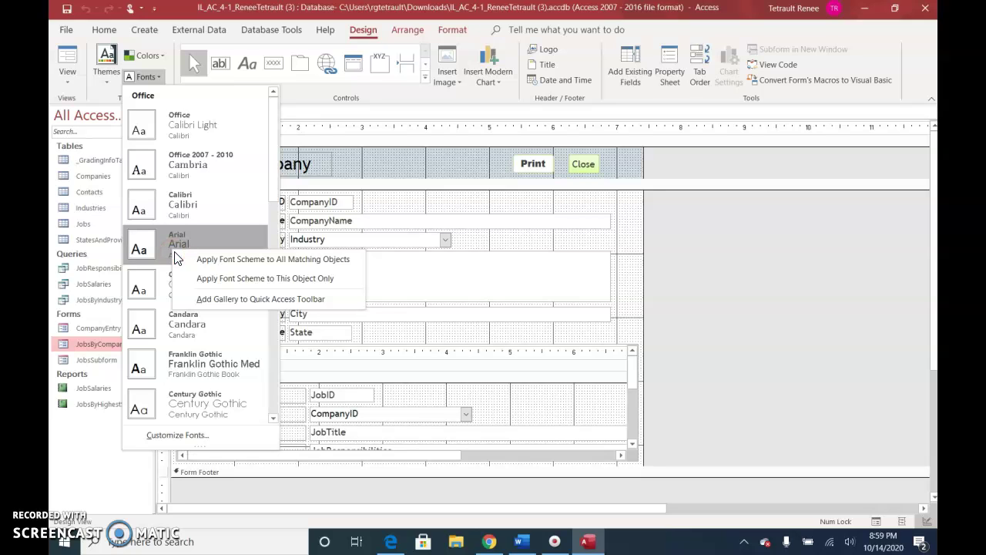
{"action": "left_click", "coordinate": [246, 285]}
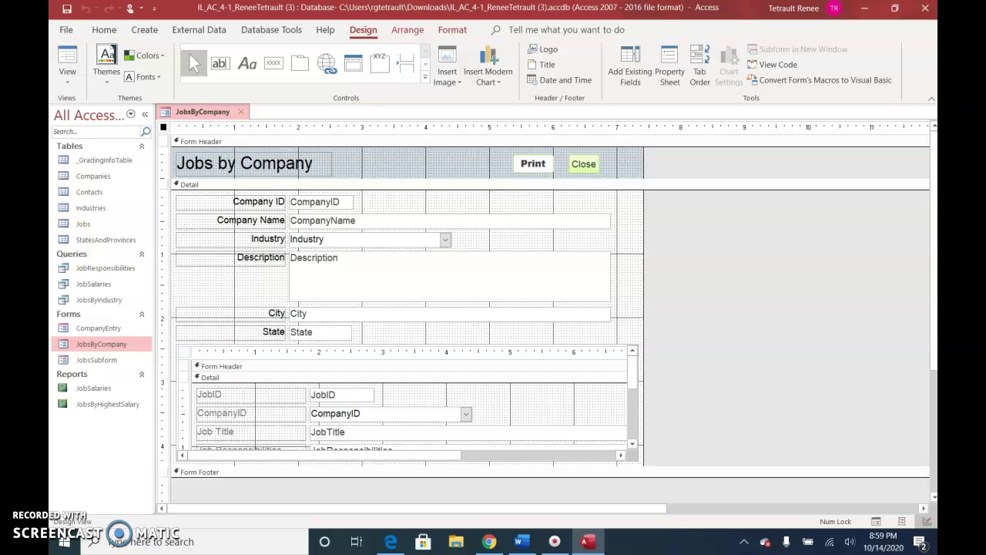